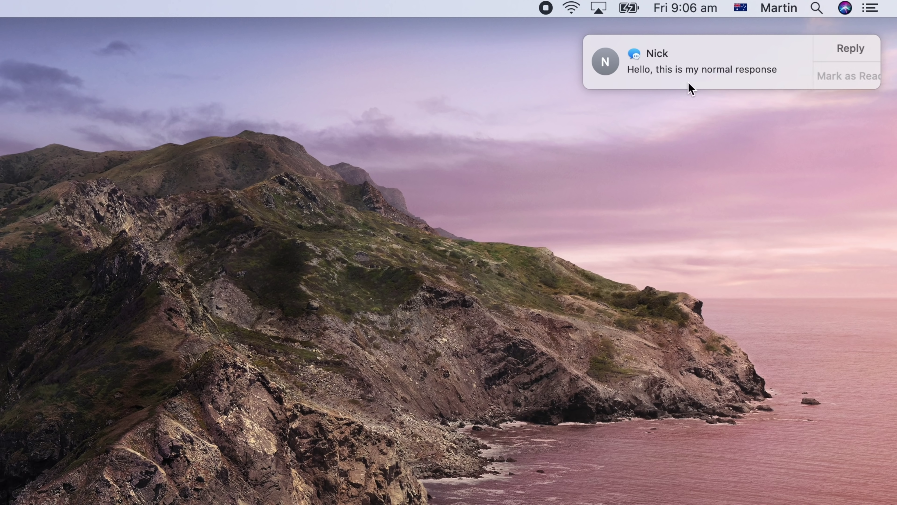
# Draft inline replies 'Yes that is p…' and 'Yes, that is perfec…' in the Messages notifications
pyautogui.click(843, 48)
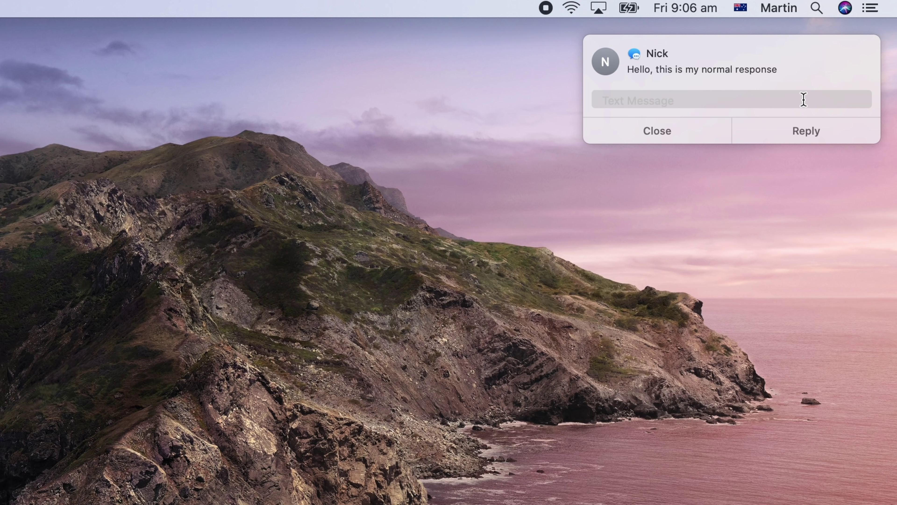
pyautogui.write('Yes that is p')
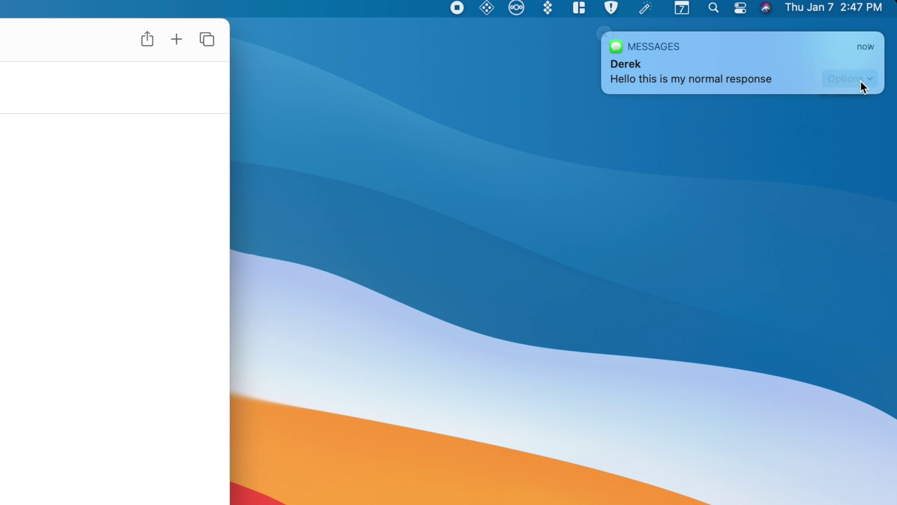
pyautogui.click(861, 81)
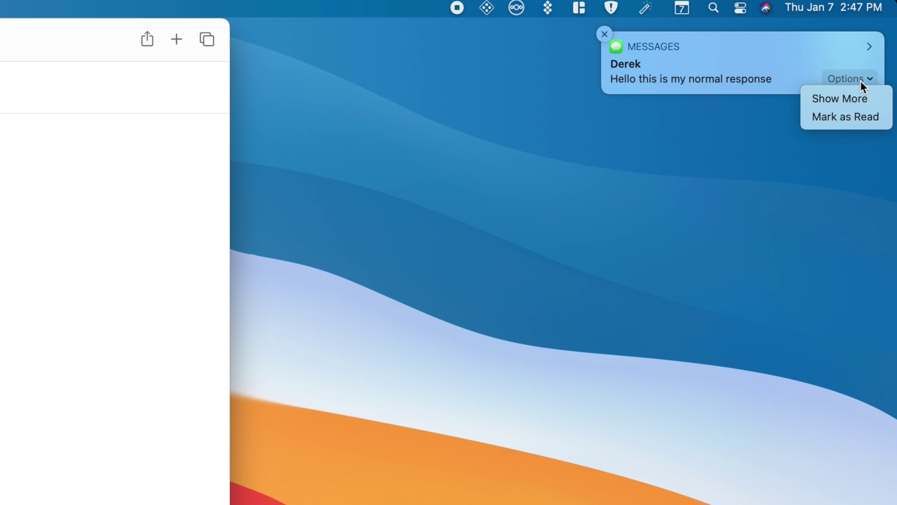
pyautogui.click(856, 92)
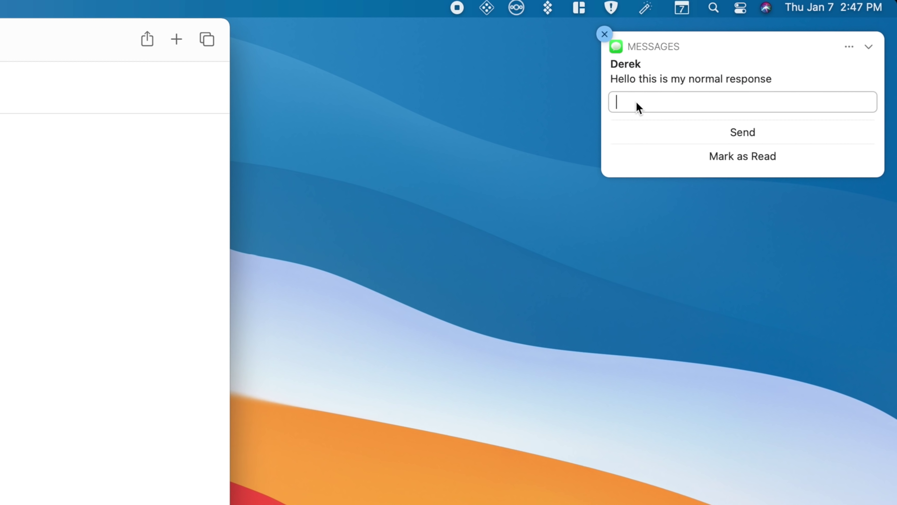
pyautogui.write('Yes, that is perfec')
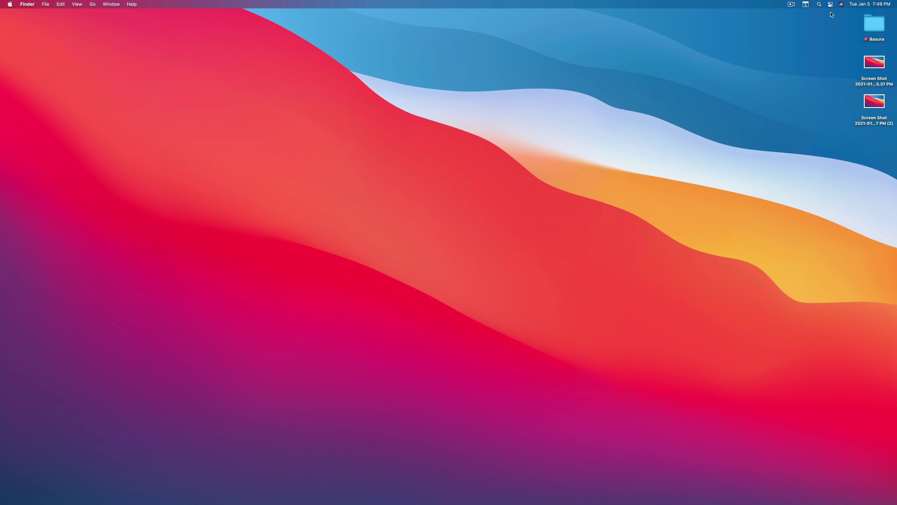
# Pin the Sound, Wi‑Fi and music playback modules to the menu bar, then reposition the sound icon
pyautogui.click(831, 4)
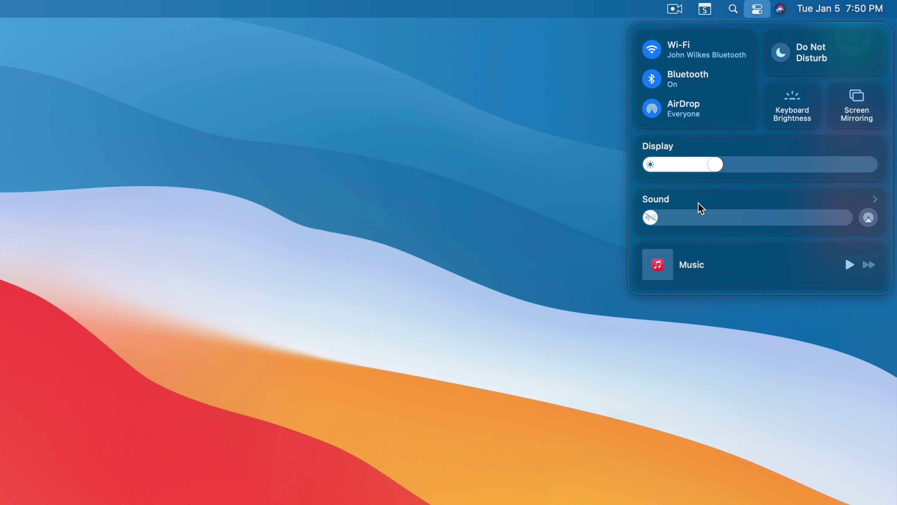
pyautogui.moveTo(697, 206); pyautogui.dragTo(619, 16)
pyautogui.moveTo(719, 45); pyautogui.dragTo(611, 10)
pyautogui.moveTo(652, 108); pyautogui.dragTo(592, 15)
pyautogui.click(602, 95)
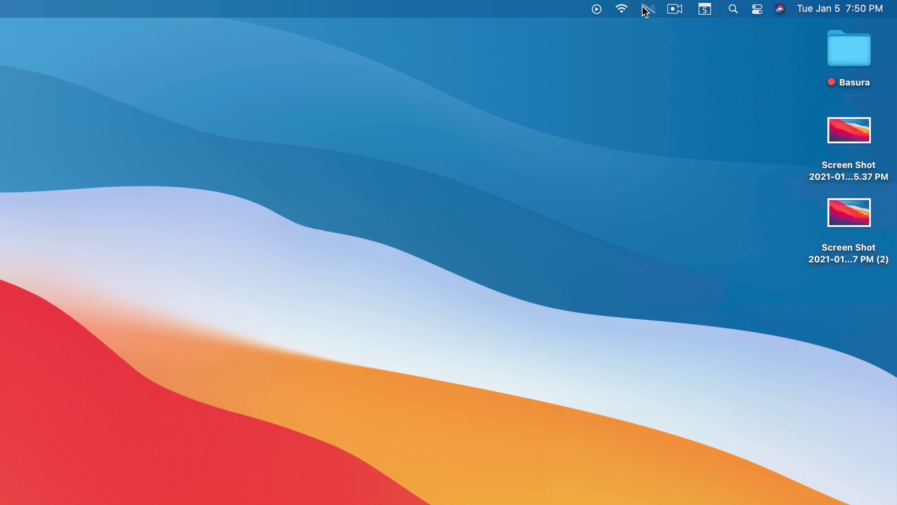
pyautogui.moveTo(645, 11); pyautogui.dragTo(552, 194)
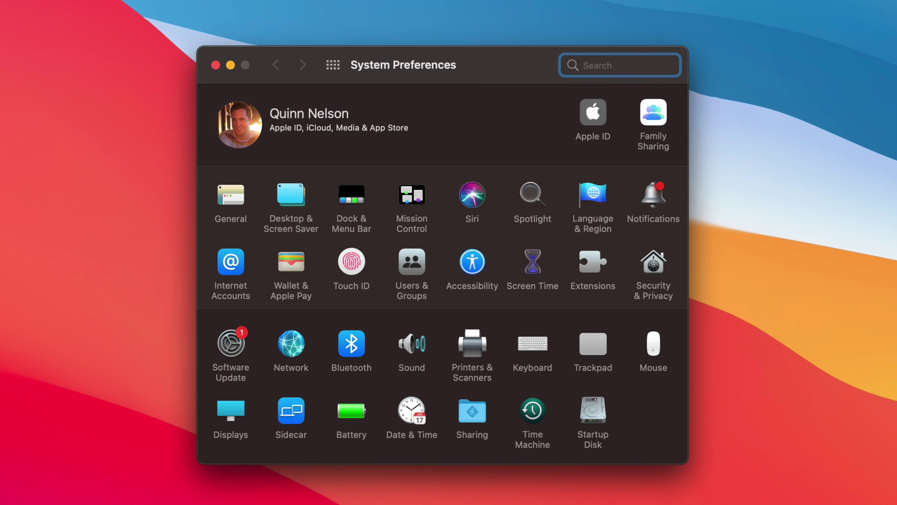
# In Dock & Menu Bar, tick Show in Control Center for Accessibility Shortcuts, Battery and Fast User Switching
pyautogui.click(353, 197)
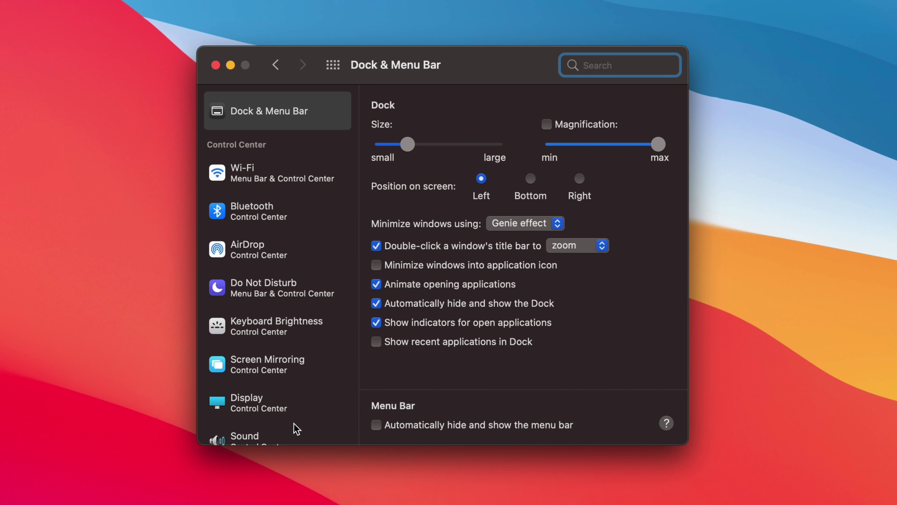
pyautogui.scroll(-10, 290, 293)
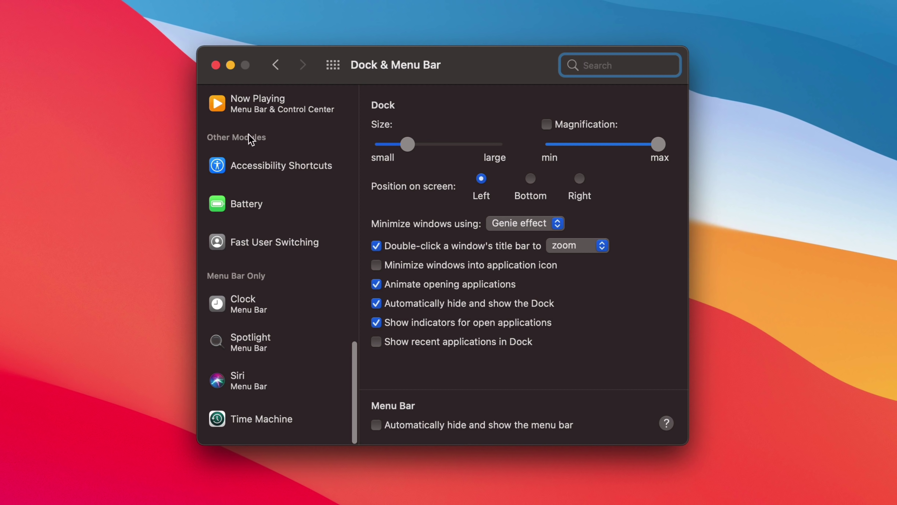
pyautogui.click(239, 176)
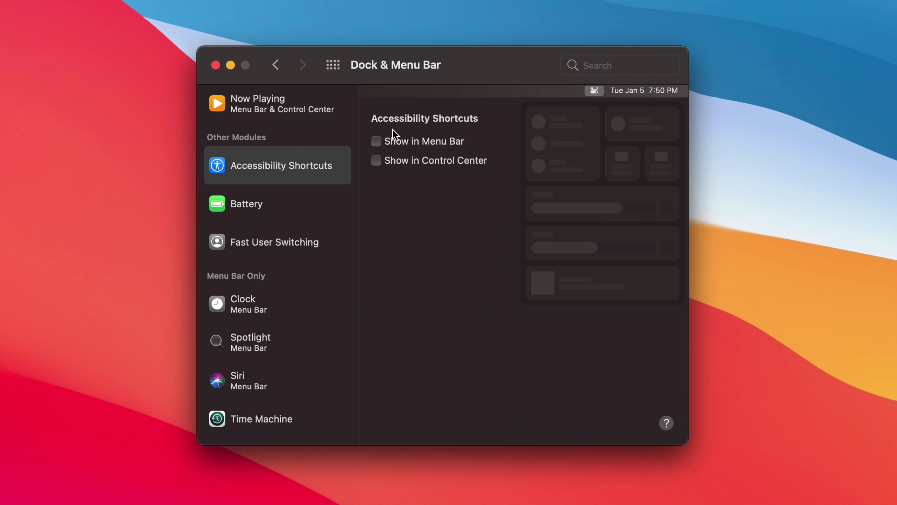
pyautogui.click(414, 161)
pyautogui.click(273, 200)
pyautogui.click(426, 167)
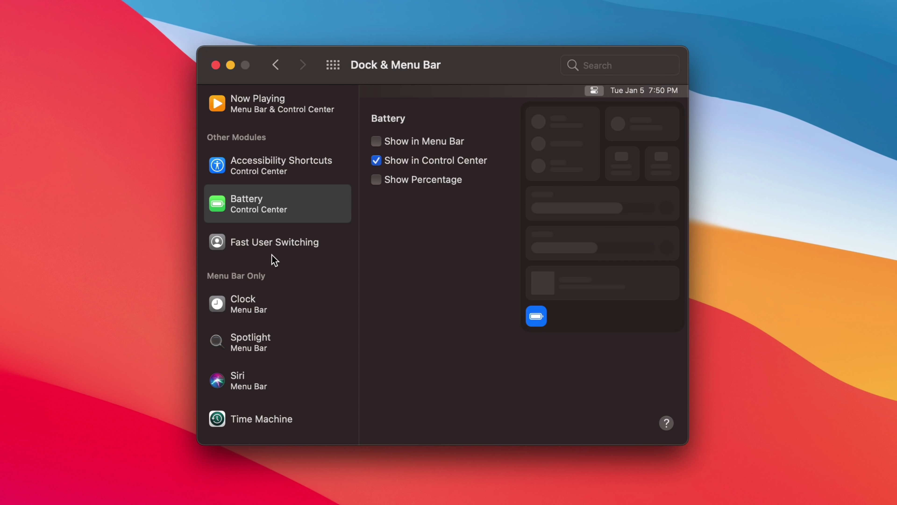
pyautogui.click(274, 253)
pyautogui.click(437, 165)
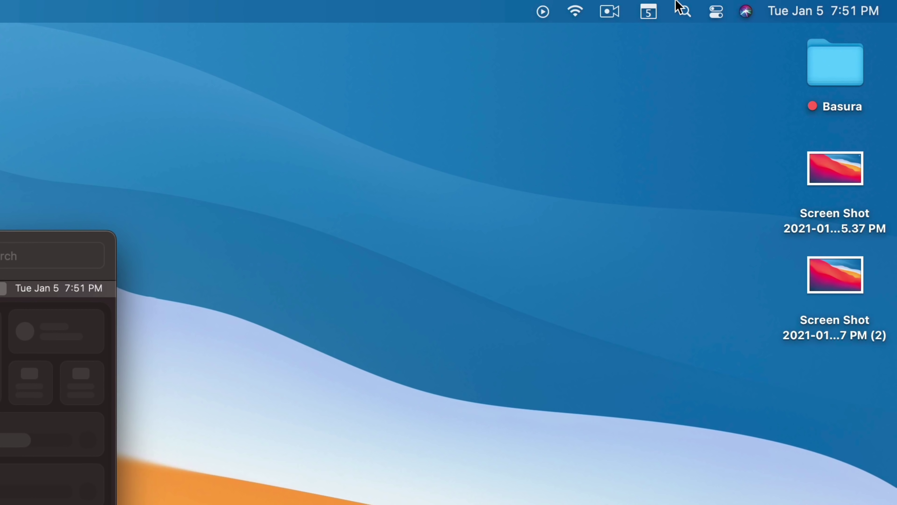
# Try Control Center's new user-switching and 100% battery tiles, then bring up the accessibility shortcuts list
pyautogui.click(717, 9)
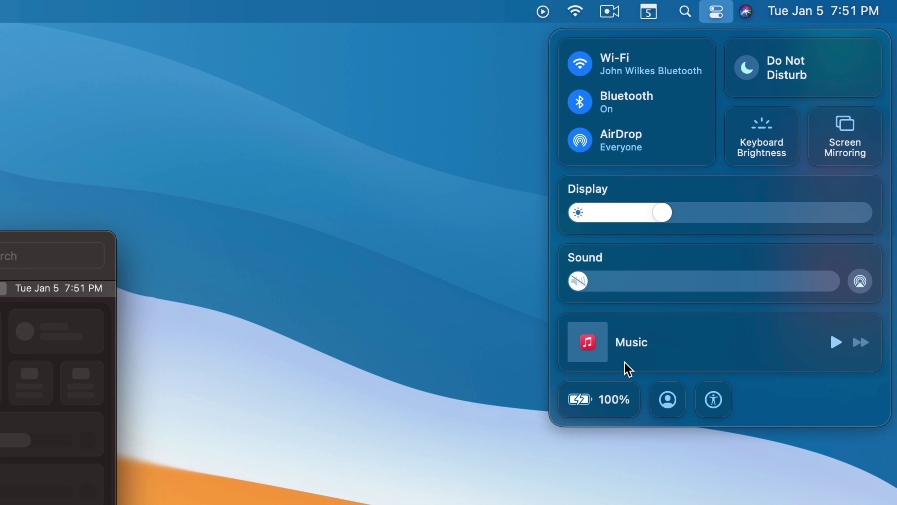
pyautogui.click(673, 404)
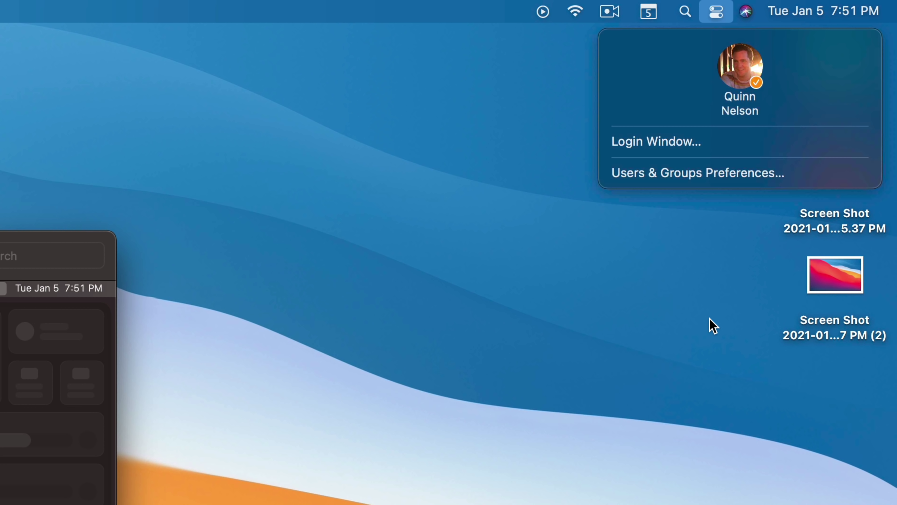
pyautogui.click(721, 275)
pyautogui.click(722, 9)
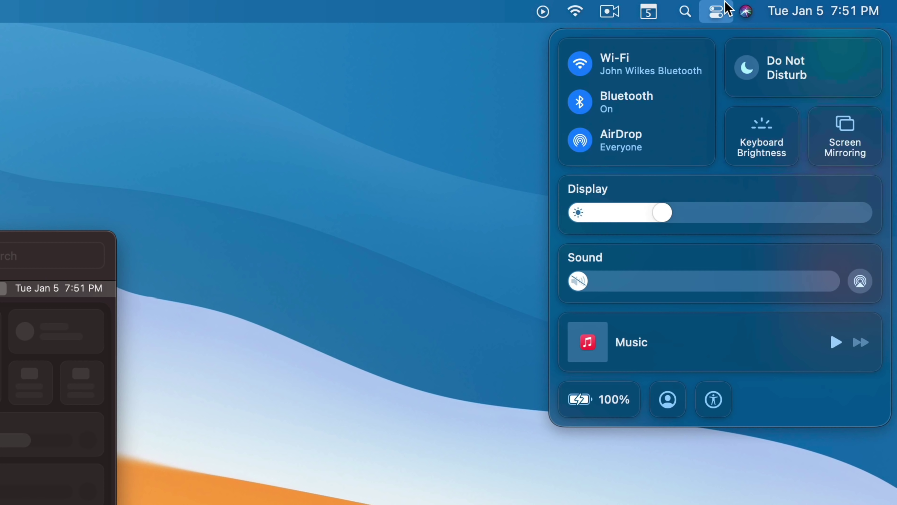
pyautogui.click(591, 398)
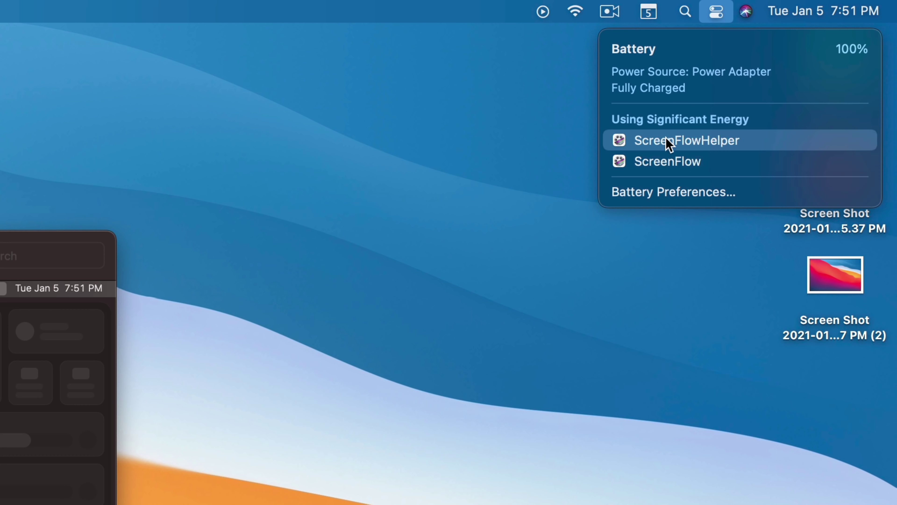
pyautogui.click(716, 20)
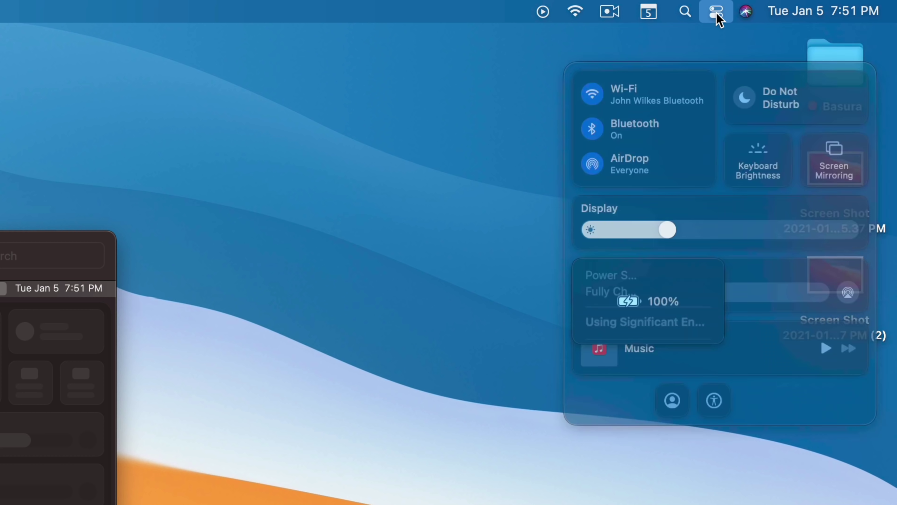
pyautogui.click(713, 400)
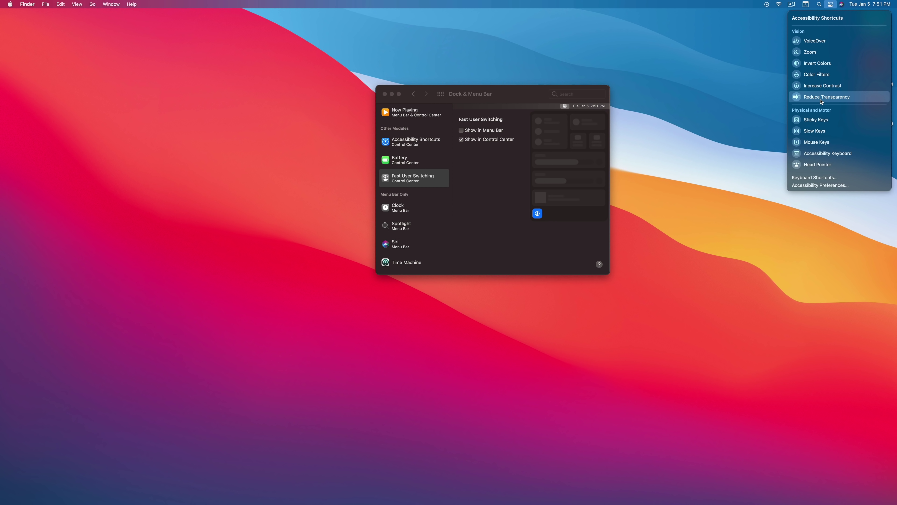
# Turn Reduce Transparency on for an opaque menu bar, then switch it back off
pyautogui.click(820, 101)
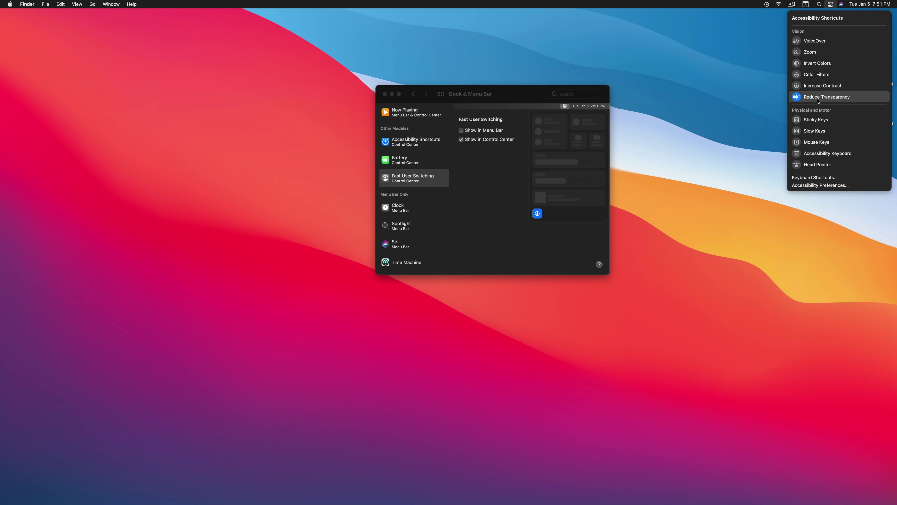
pyautogui.click(818, 101)
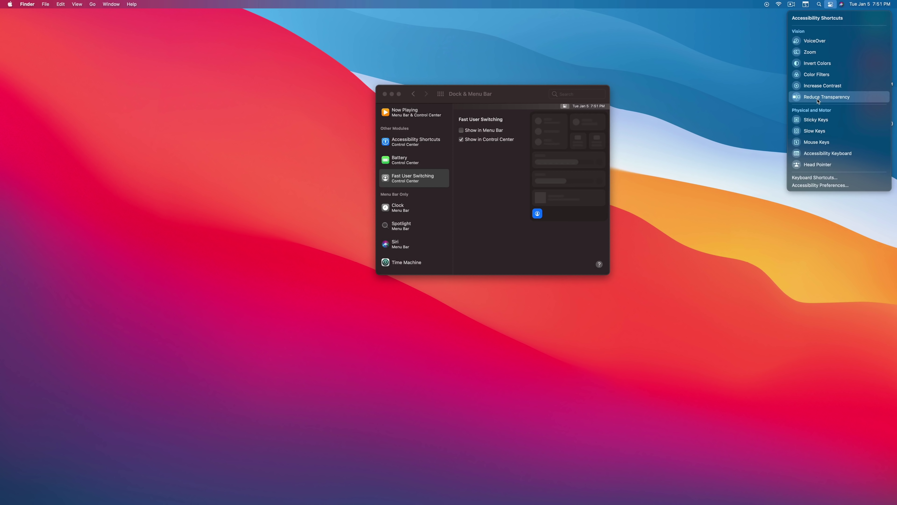
pyautogui.click(830, 4)
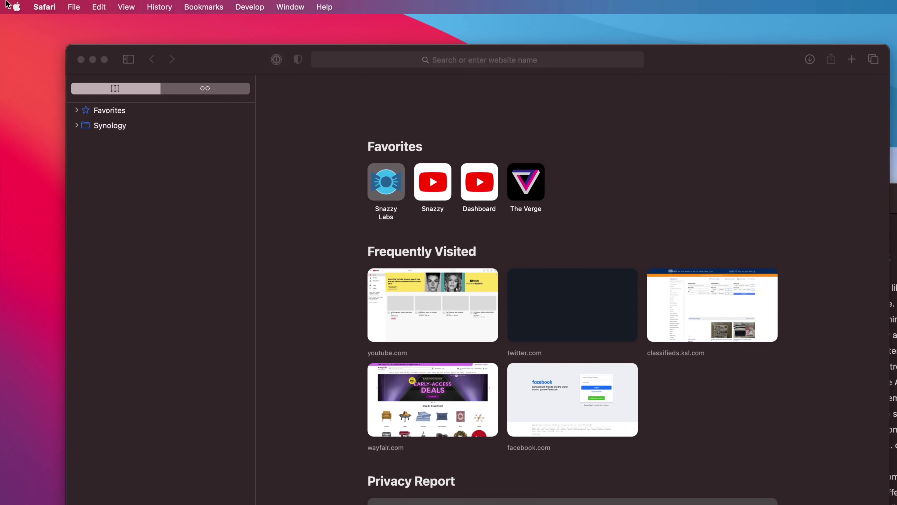
# Open the General pane of System Preferences from the Apple menu
pyautogui.click(10, 4)
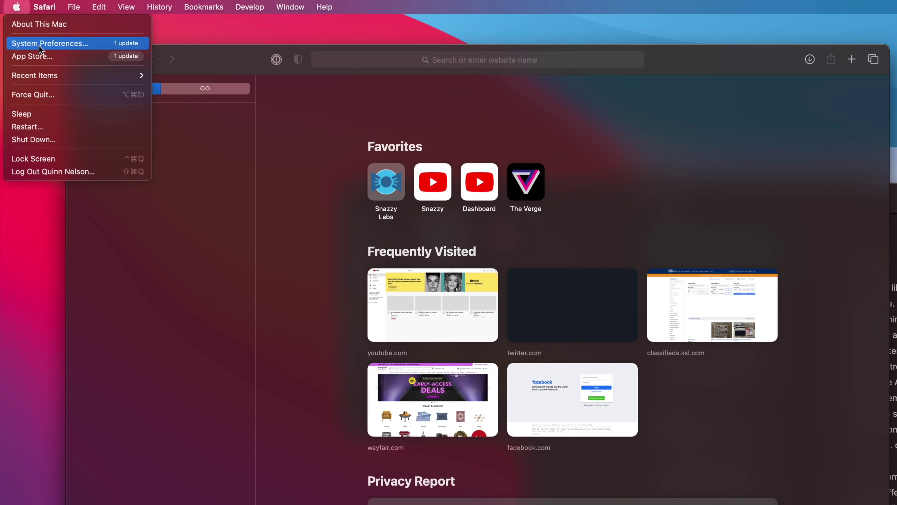
pyautogui.click(50, 43)
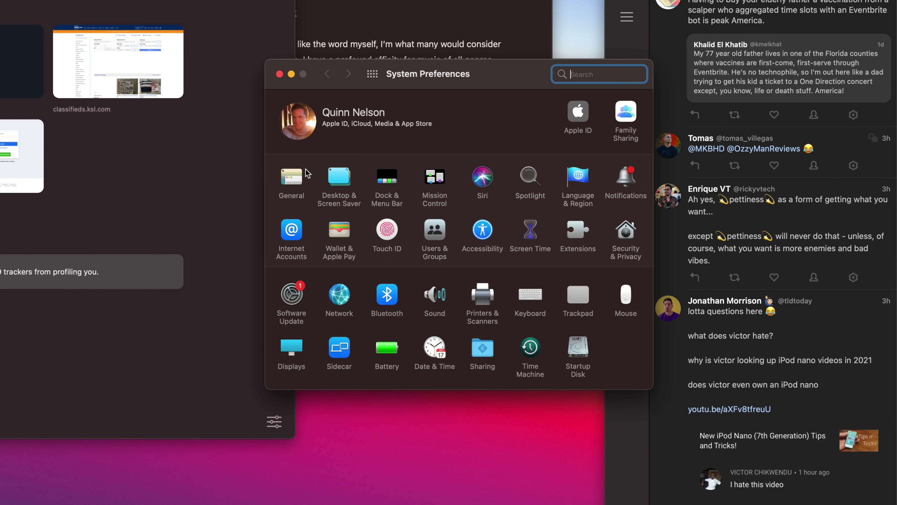
pyautogui.click(288, 184)
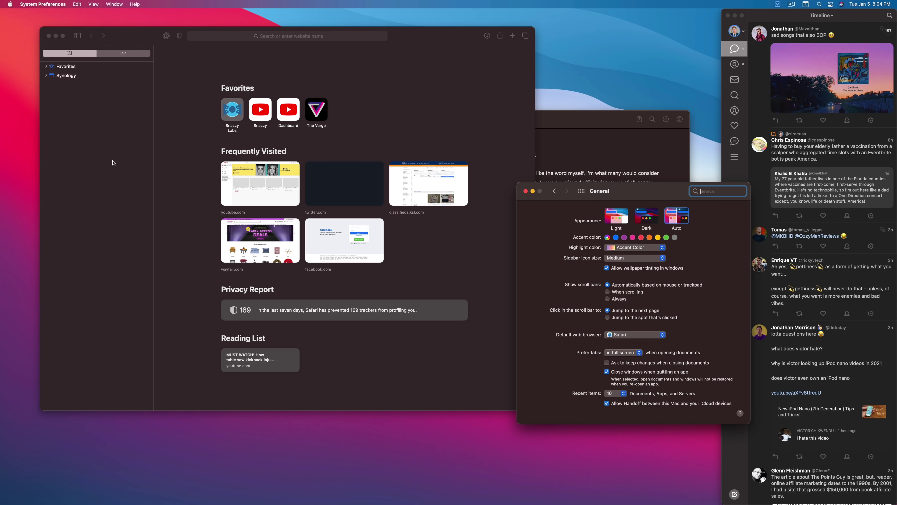
# Toggle 'Allow wallpaper tinting in windows' on and off, leaving it unchecked
pyautogui.click(622, 268)
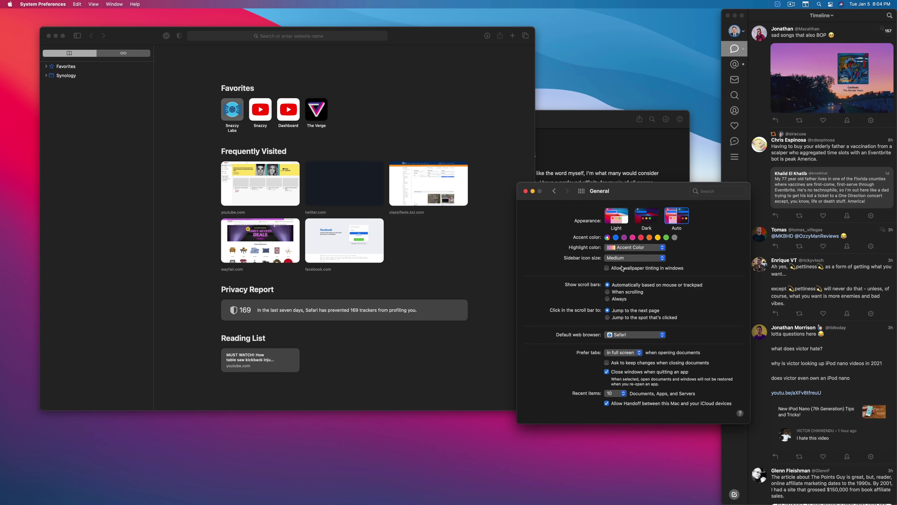
pyautogui.click(622, 268)
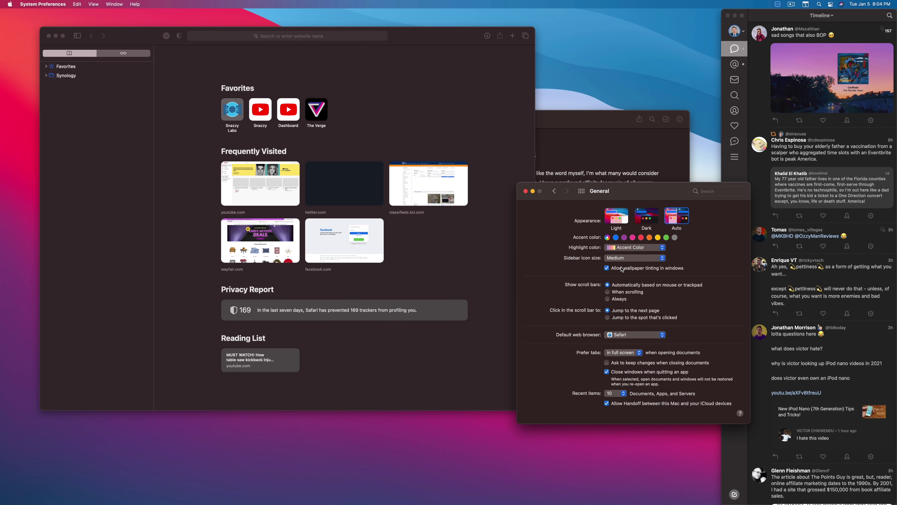
pyautogui.click(621, 270)
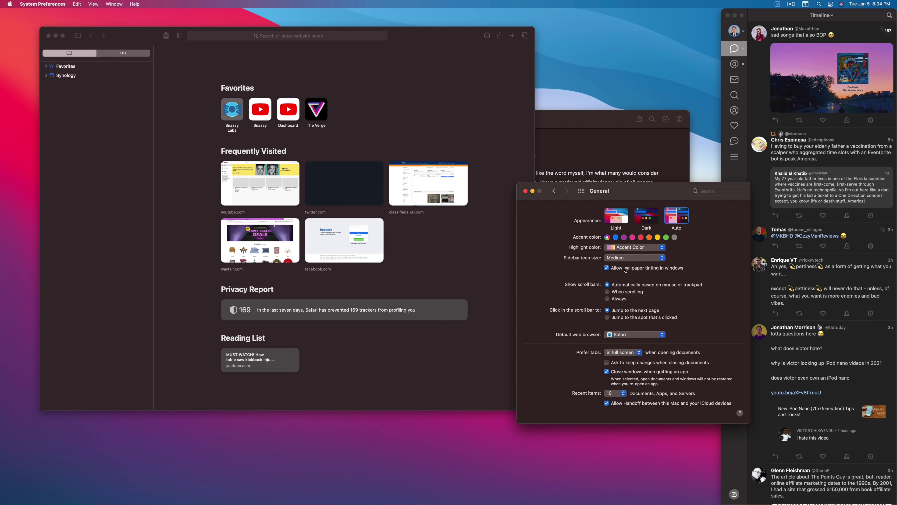
pyautogui.click(487, 218)
pyautogui.click(625, 268)
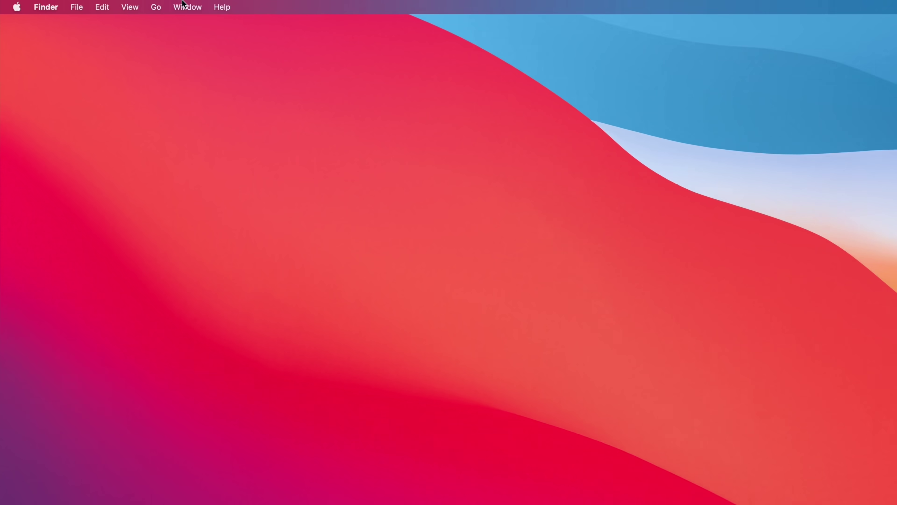
pyautogui.click(111, 4)
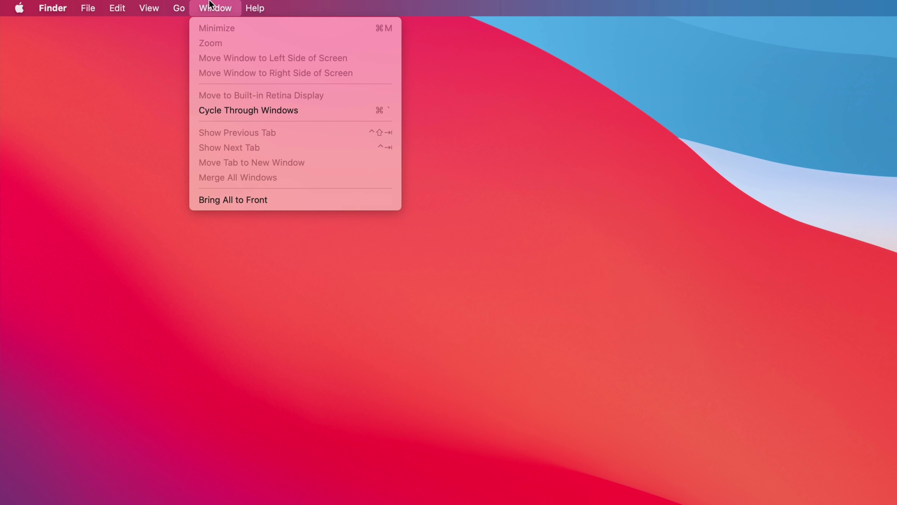
pyautogui.moveTo(24, 3)
pyautogui.moveTo(94, 5)
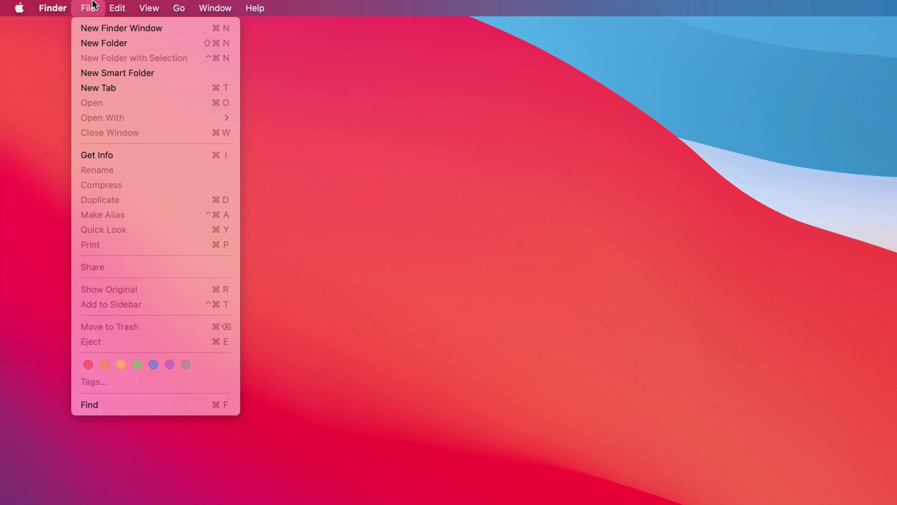
pyautogui.click(93, 5)
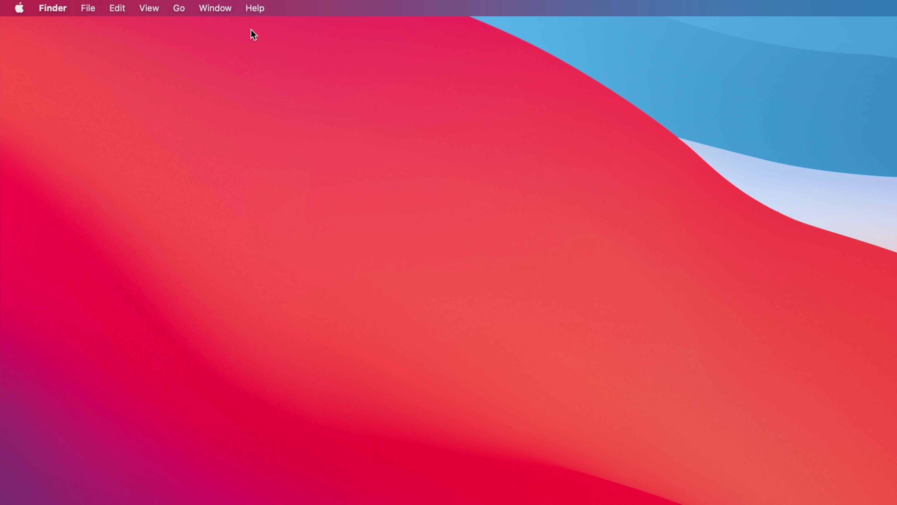
pyautogui.click(219, 8)
pyautogui.moveTo(115, 4)
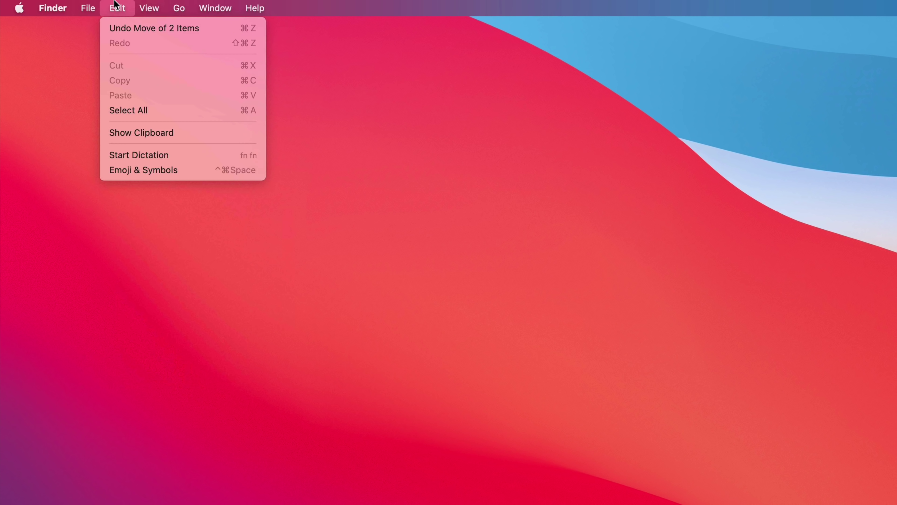
pyautogui.moveTo(84, 4)
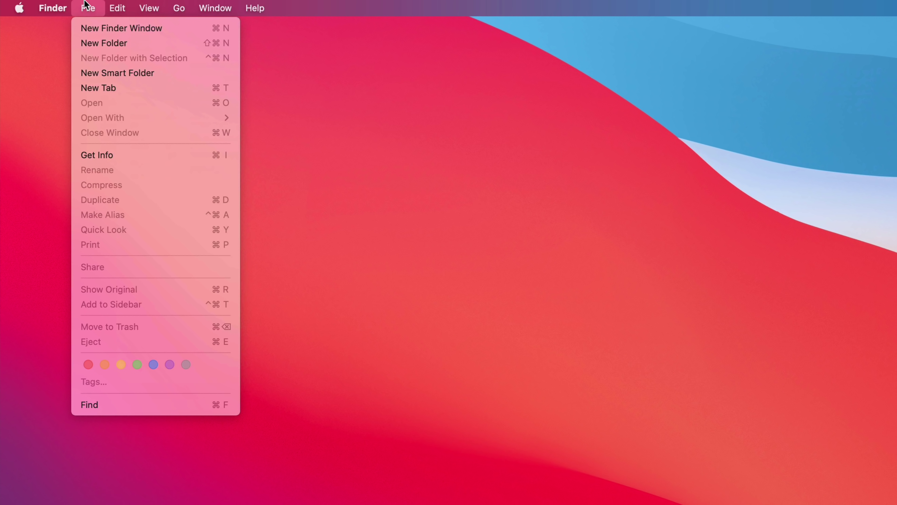
pyautogui.click(85, 4)
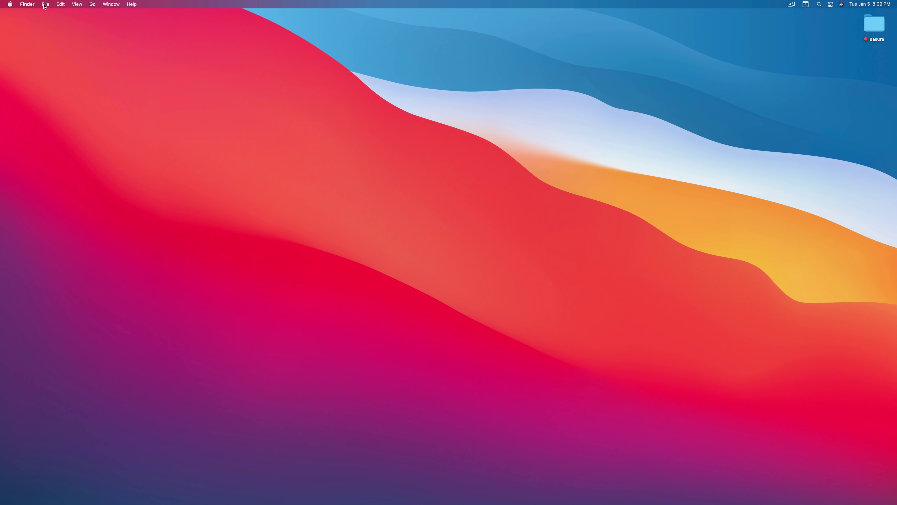
pyautogui.click(45, 5)
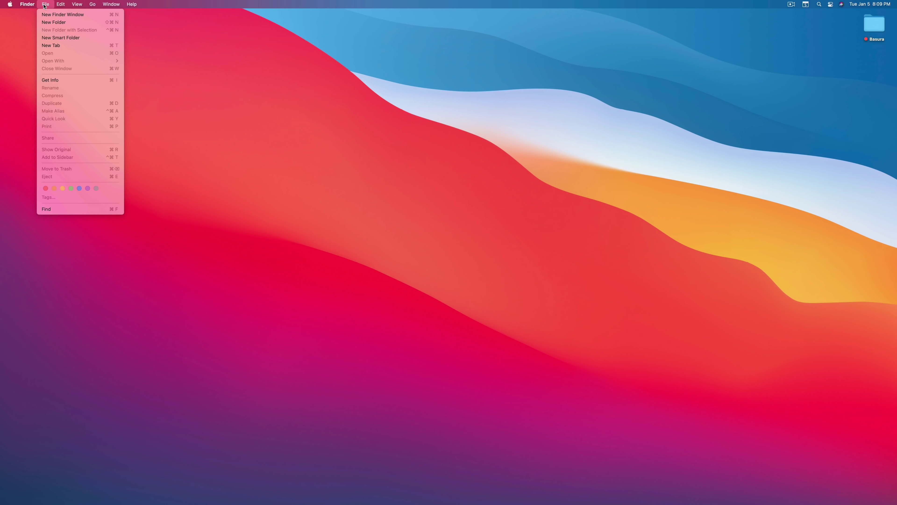
pyautogui.click(394, 221)
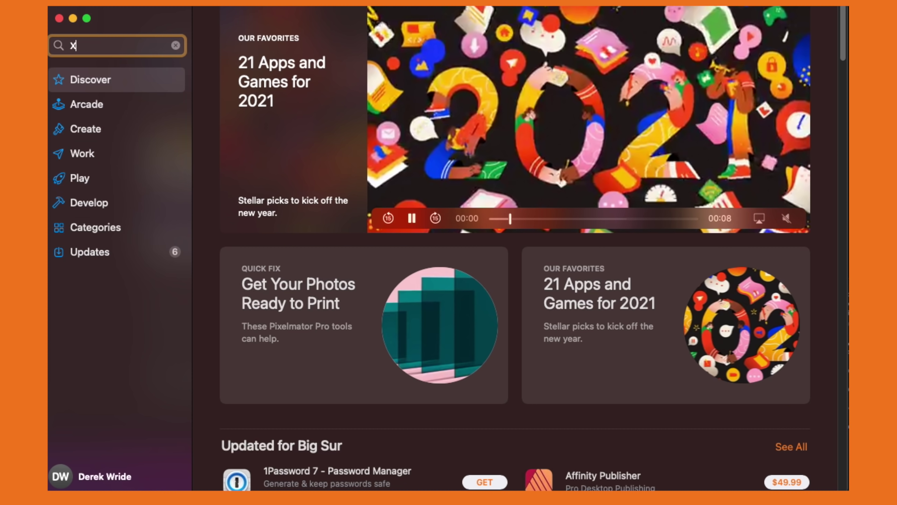
# Search the App Store for Xcode and browse its details page, then launch Terminal via Spotlight
pyautogui.write('code')
pyautogui.press('Return')
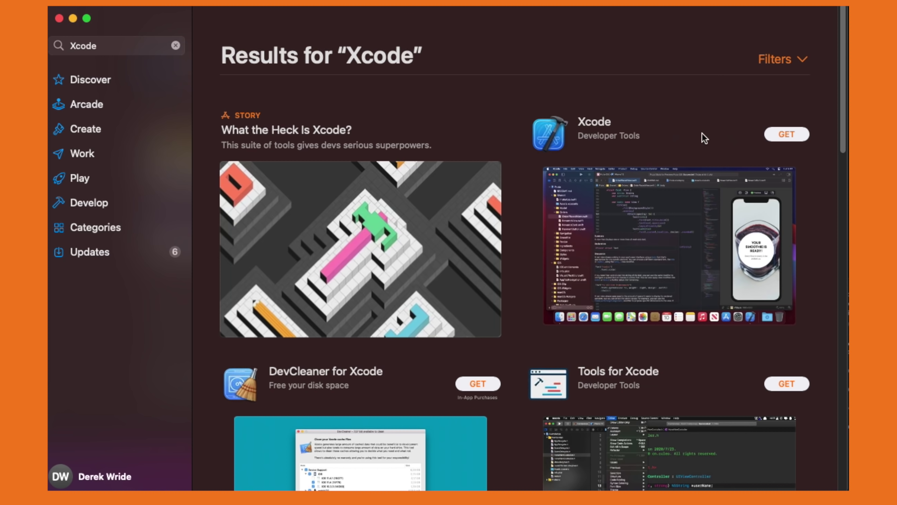
pyautogui.click(582, 136)
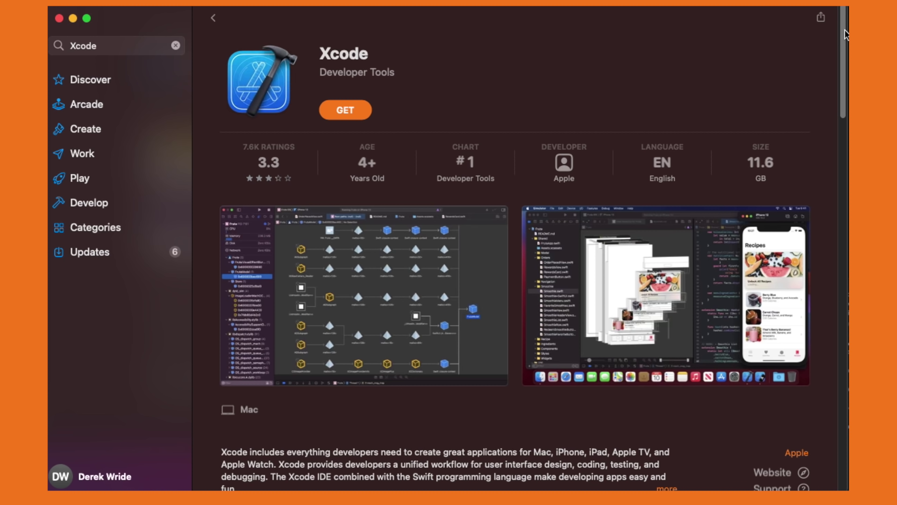
pyautogui.scroll(-5, 846, 92)
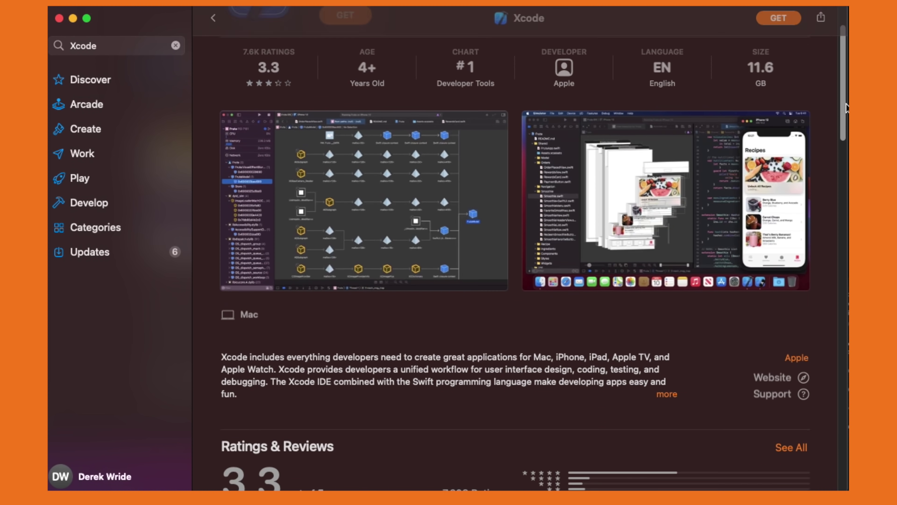
pyautogui.moveTo(847, 108); pyautogui.dragTo(846, 250)
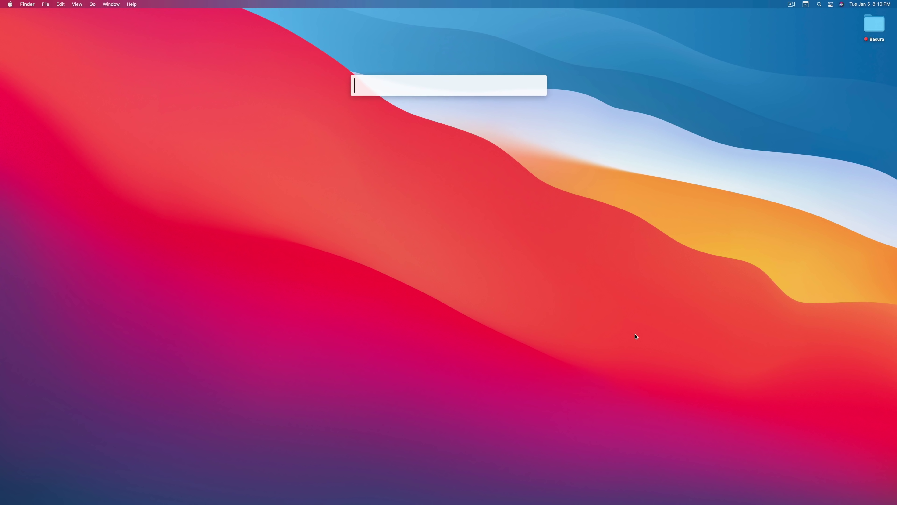
pyautogui.write('ter')
pyautogui.press('Return')
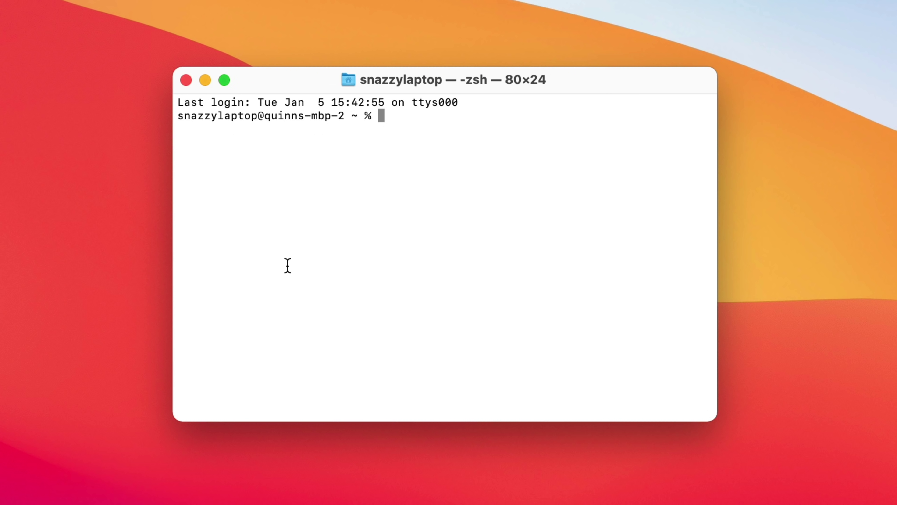
# Clone the ChangeMenuBarColor GitHub repository and cd into its ChangeMenuBarColor folder
pyautogui.write('git clone https://github.com/igorkulman/ChangeMenuBarColor.git')
pyautogui.press('Return')
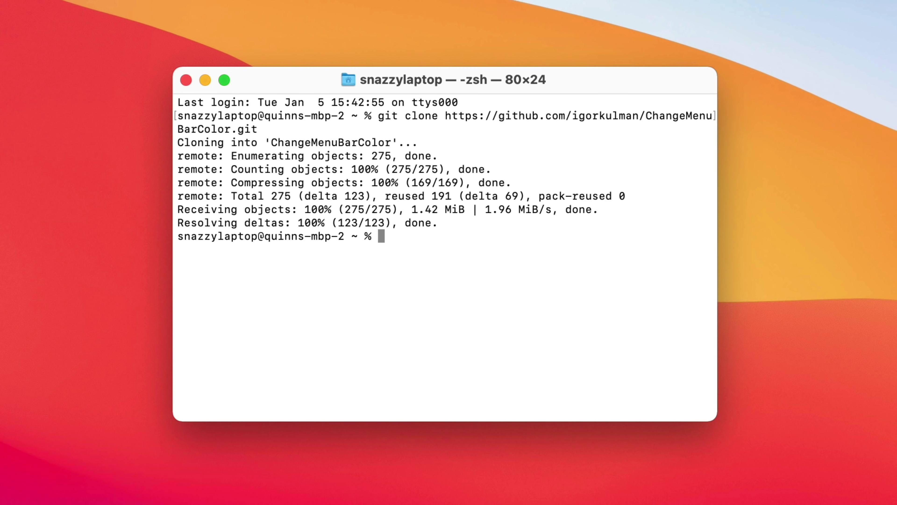
pyautogui.write('cd ChangeMenuBarColor')
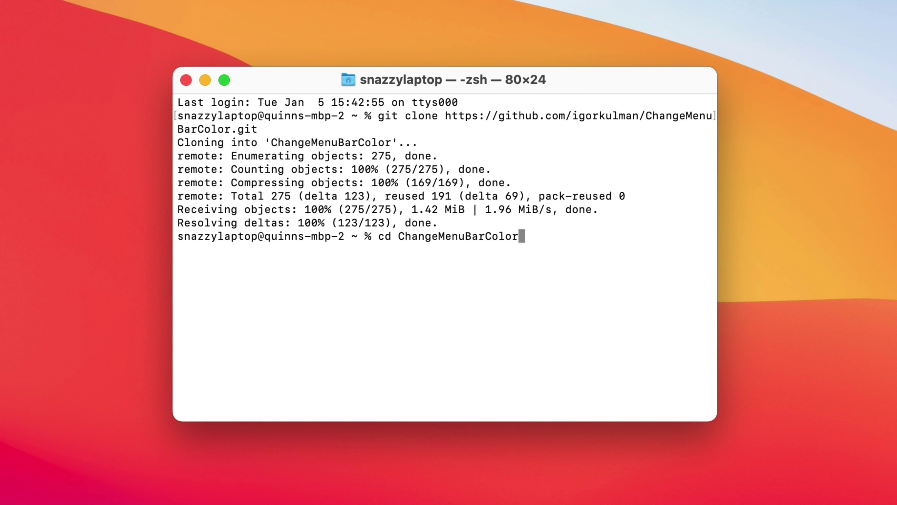
pyautogui.press('Return')
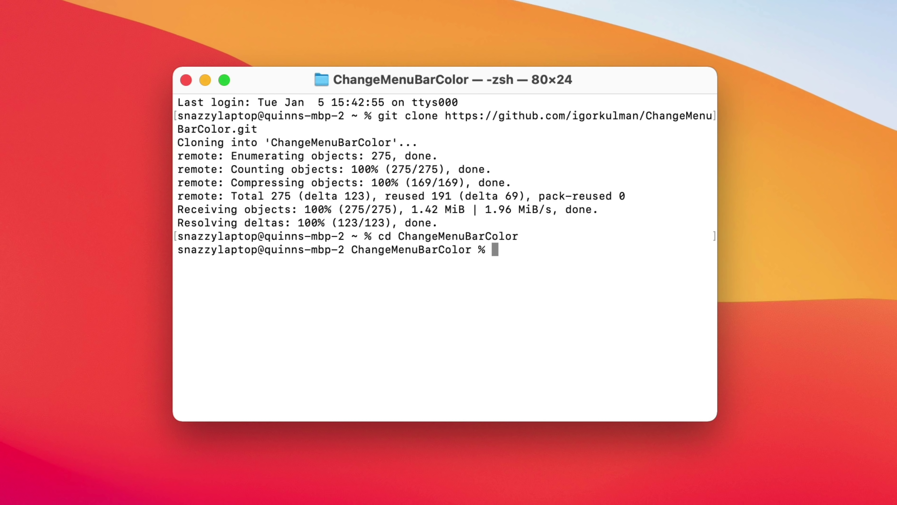
pyautogui.write('swift build -c relea')
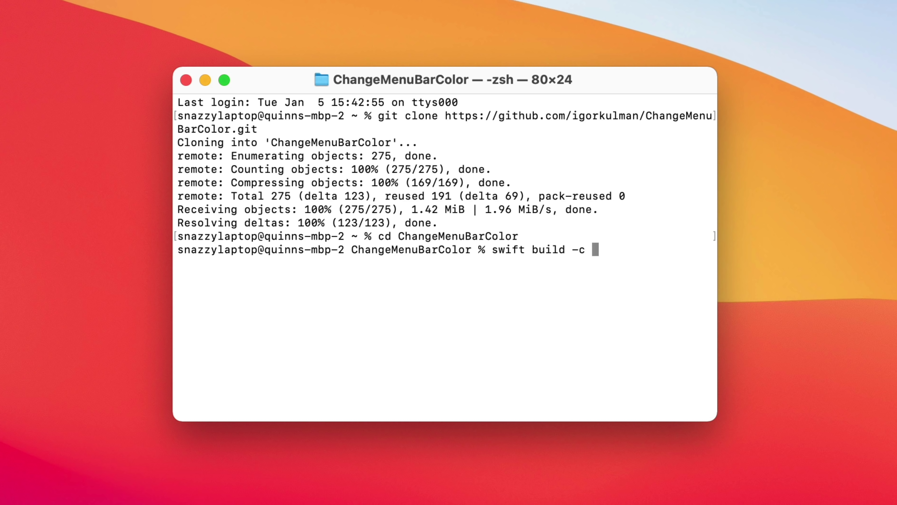
pyautogui.write('se')
# Run 'swift build -c release', then copy .build/release/ChangeMenuBarColor into the current folder
pyautogui.press('Return')
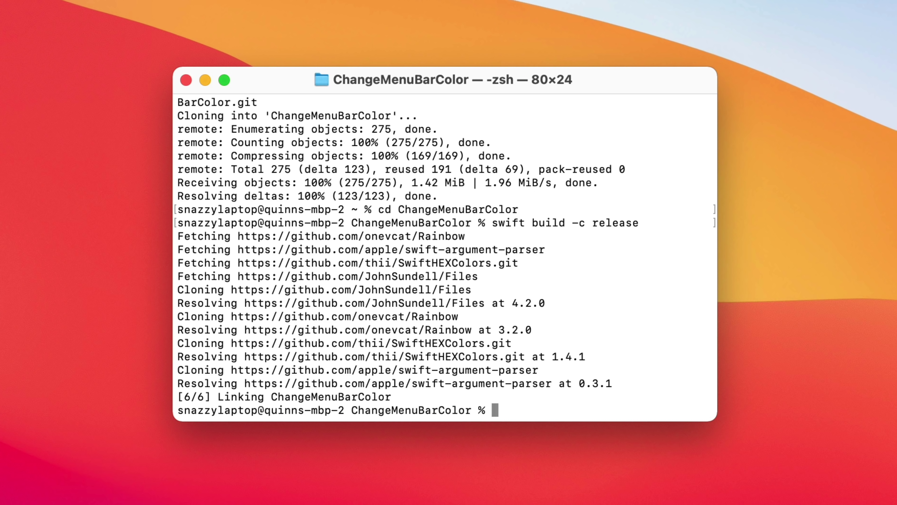
pyautogui.write('cp .build/release/C')
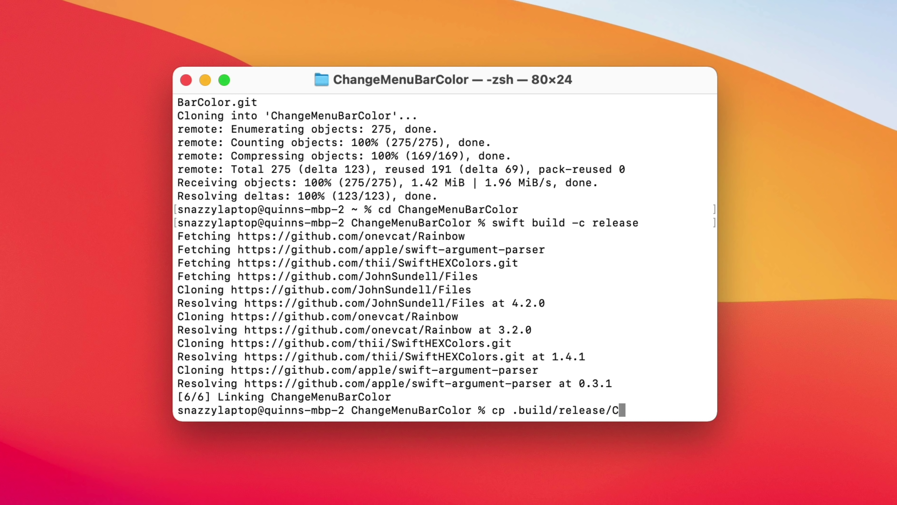
pyautogui.write('hangeMenuB')
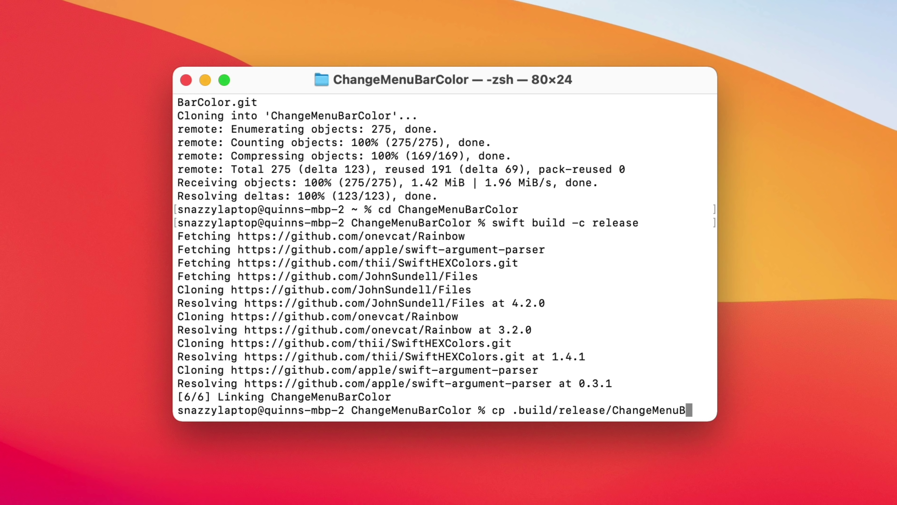
pyautogui.write('arColor .')
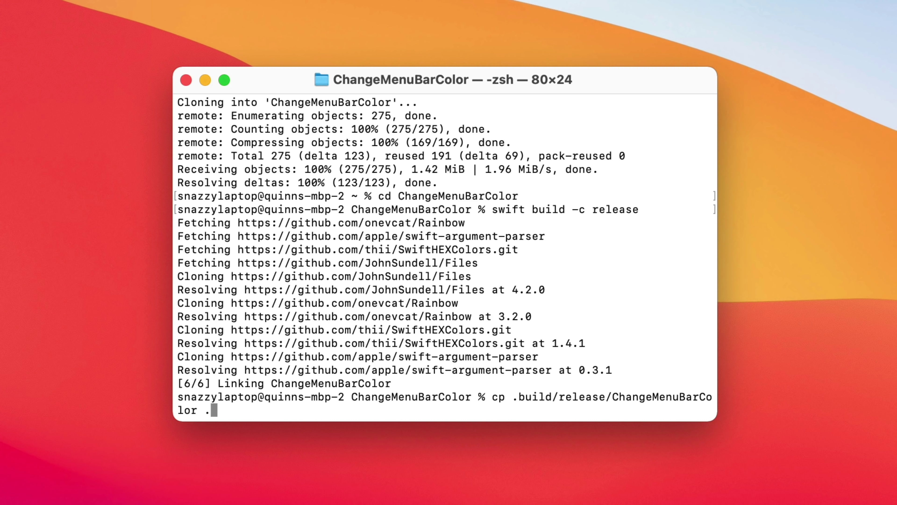
pyautogui.press('Return')
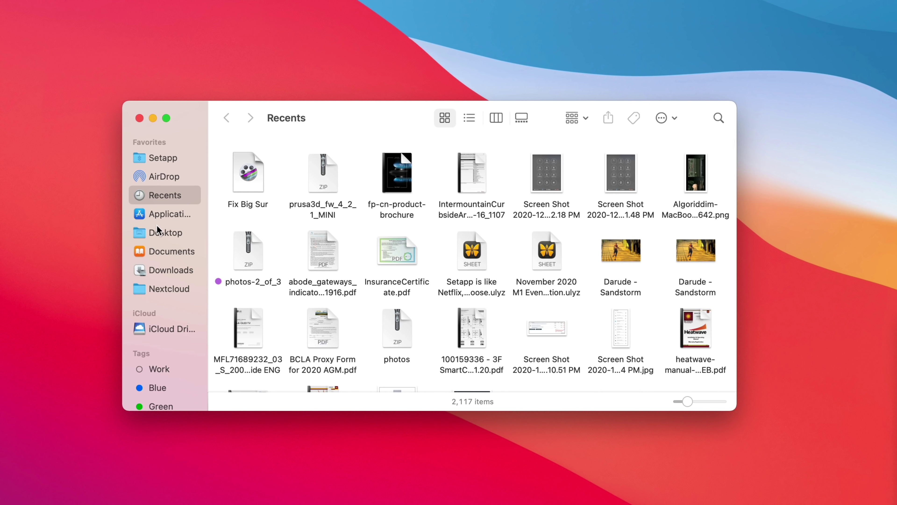
# Navigate from Desktop up to the home folder and open the ChangeMenuBarColor folder
pyautogui.click(157, 228)
pyautogui.keyDown('super'); pyautogui.click(317, 118); pyautogui.keyUp('super')
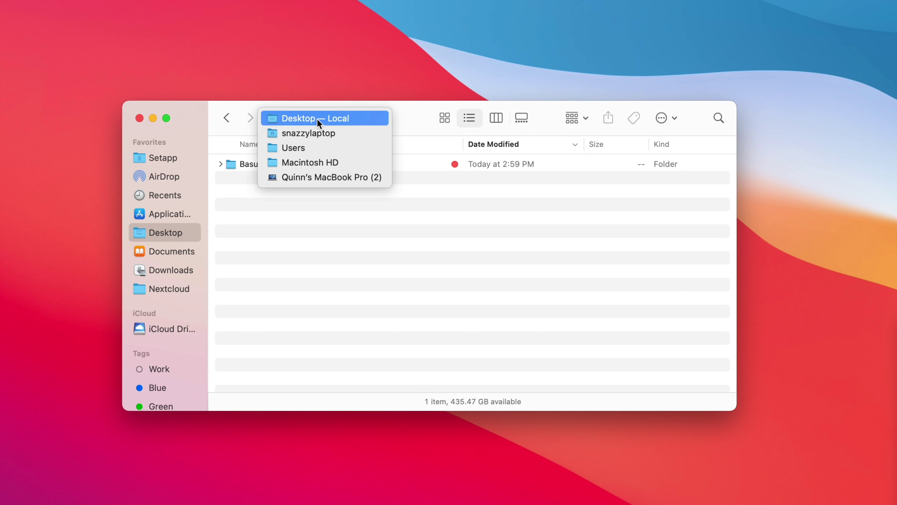
pyautogui.click(319, 139)
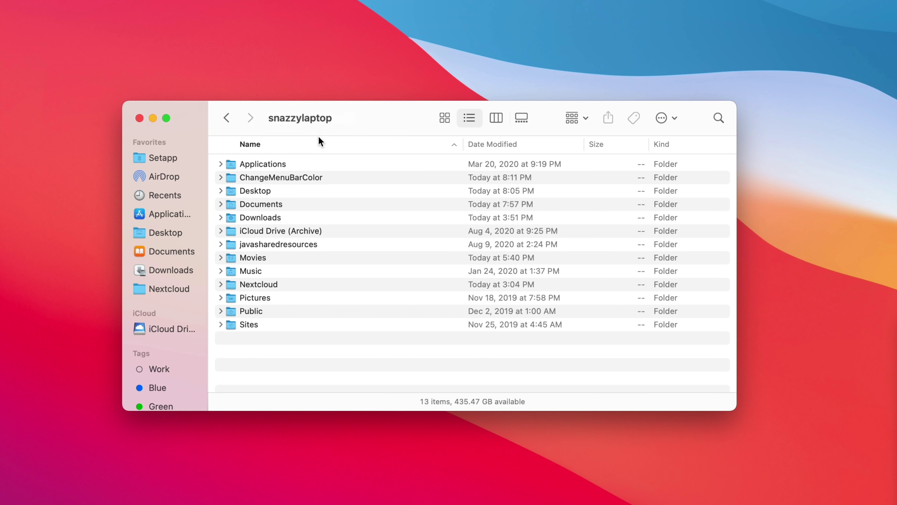
pyautogui.click(258, 178)
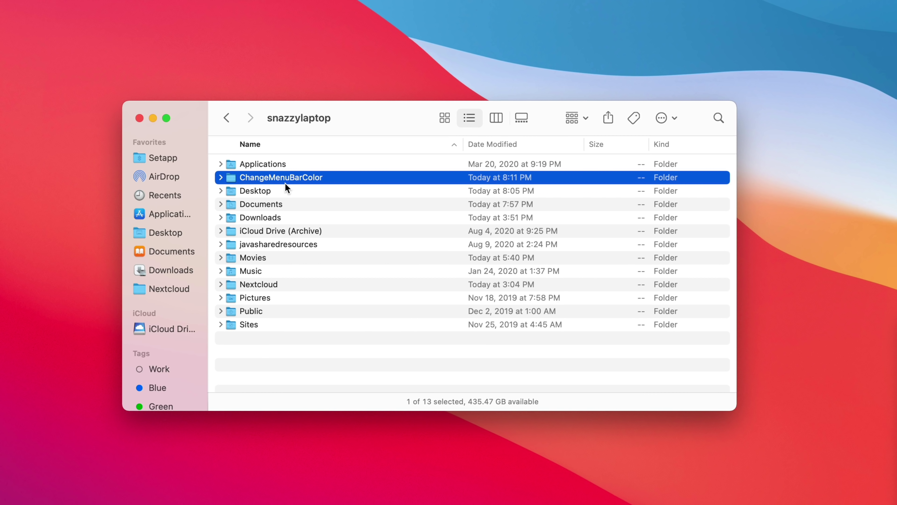
pyautogui.doubleClick(281, 177)
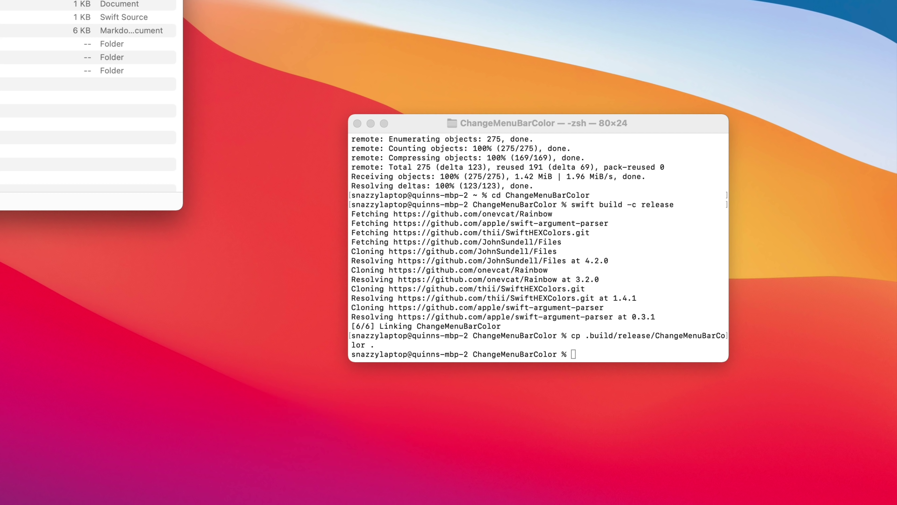
# Run ./ChangeMenuBarColor SolidColor "#ffffff" in Terminal and check the menus on the new white bar
pyautogui.click(642, 305)
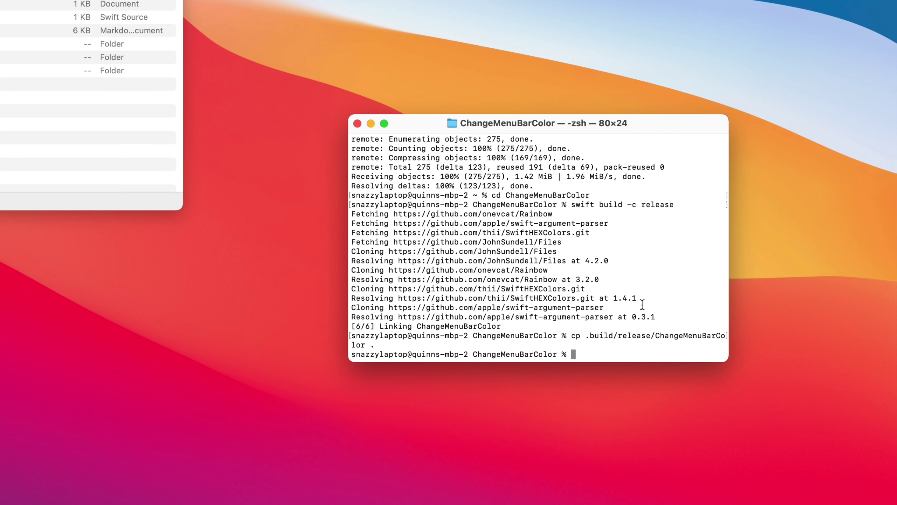
pyautogui.write('./ChangeMenu')
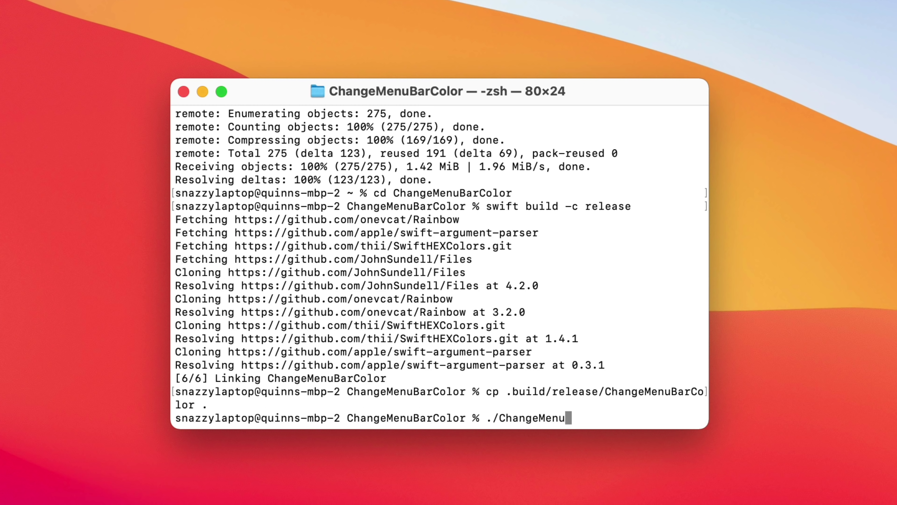
pyautogui.write('BarColor ')
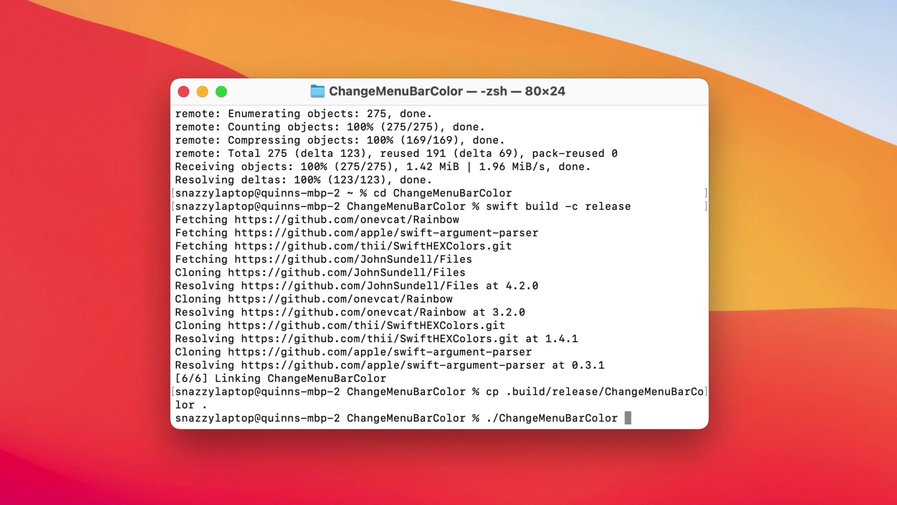
pyautogui.write('SolidColor')
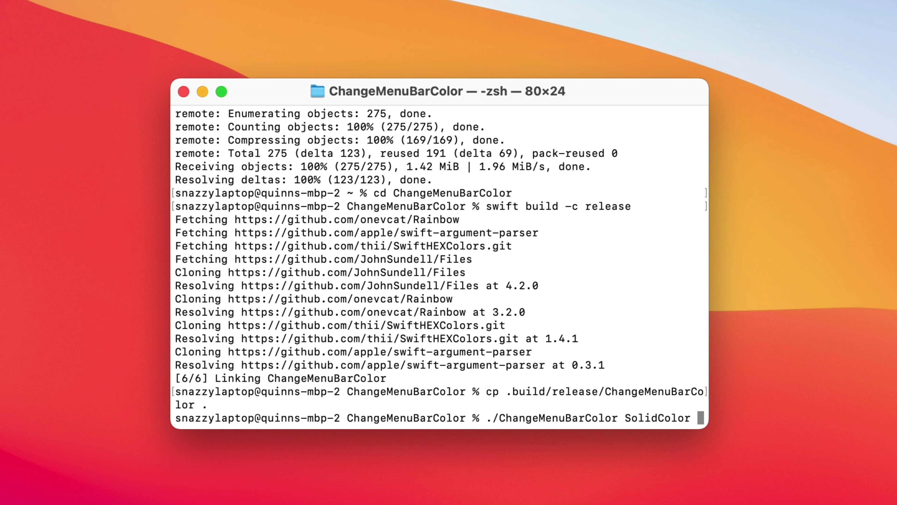
pyautogui.write('"#')
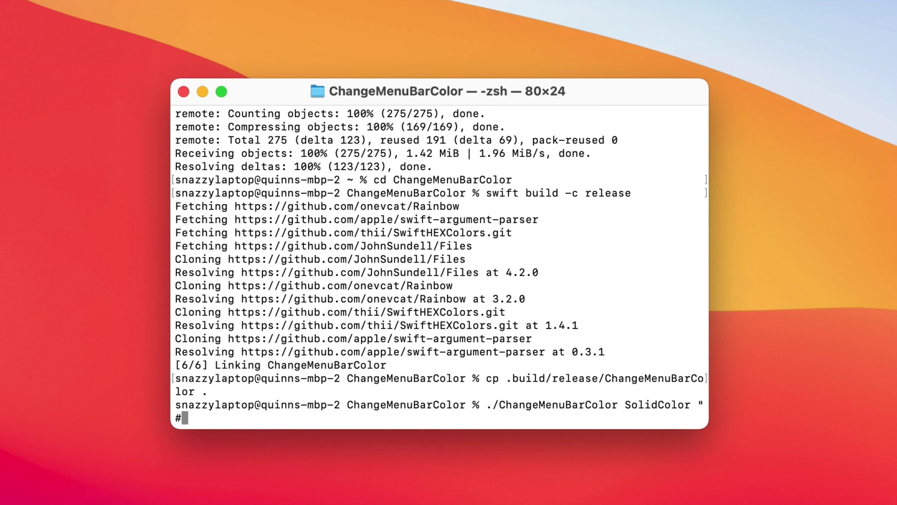
pyautogui.write('ffffff')
pyautogui.write('"')
pyautogui.press('Return')
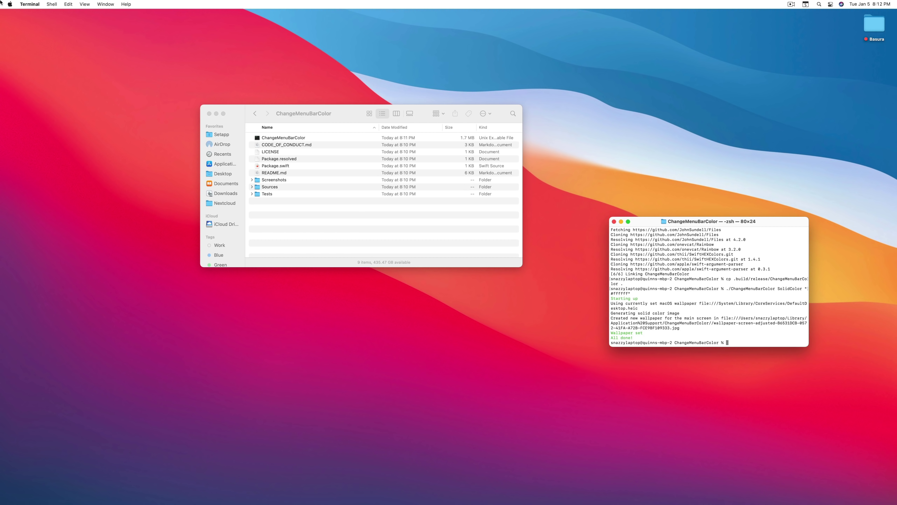
pyautogui.click(9, 4)
# Rerun the SolidColor command with "#000000" to make the menu bar black and check its menus
pyautogui.click(168, 47)
pyautogui.press('Up')
pyautogui.press('BackSpace')
pyautogui.press('BackSpace')
pyautogui.press('BackSpace')
pyautogui.press('BackSpace')
pyautogui.press('BackSpace')
pyautogui.press('BackSpace')
pyautogui.press('BackSpace')
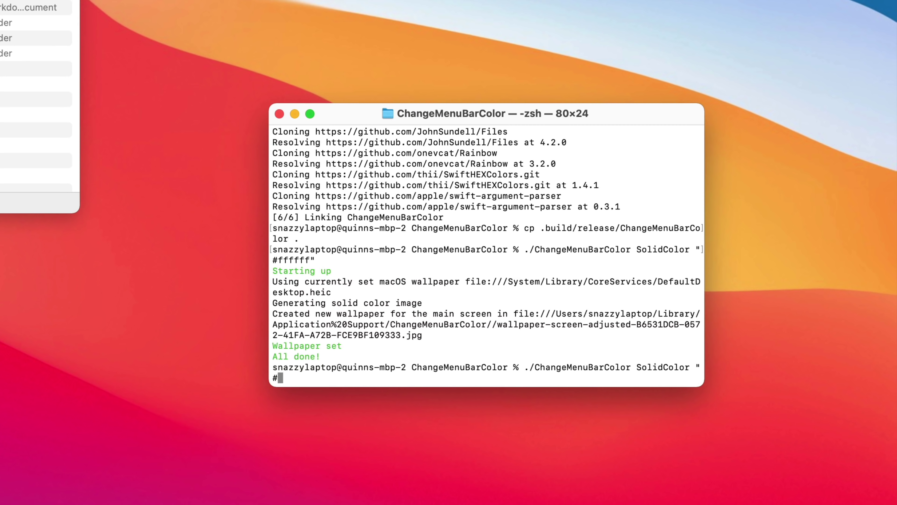
pyautogui.write('000000"')
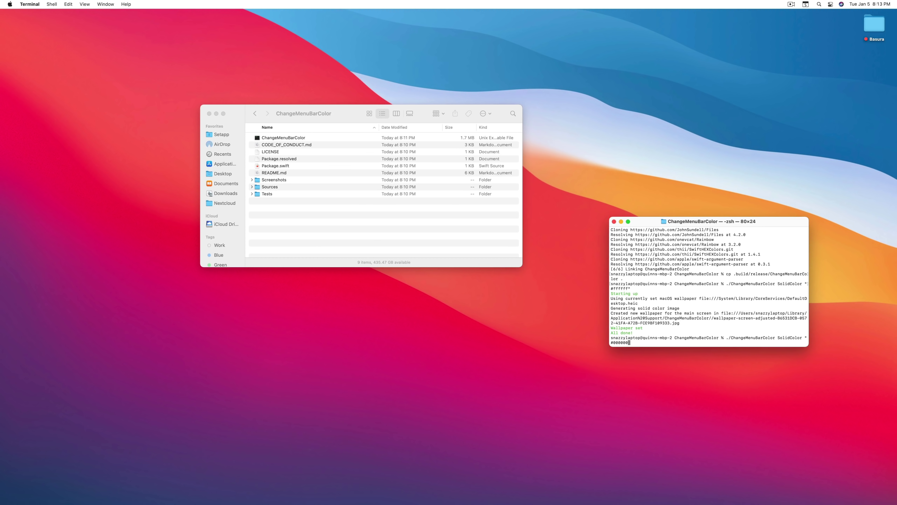
pyautogui.press('Return')
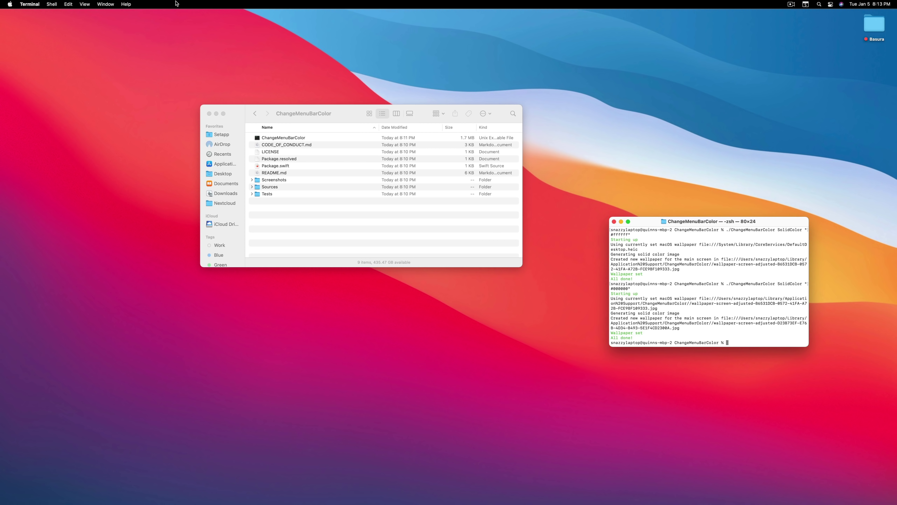
pyautogui.click(105, 4)
pyautogui.click(58, 4)
# Rerun the SolidColor command with "#f83c23" for an orange-red menu bar and check its menus
pyautogui.press('Up')
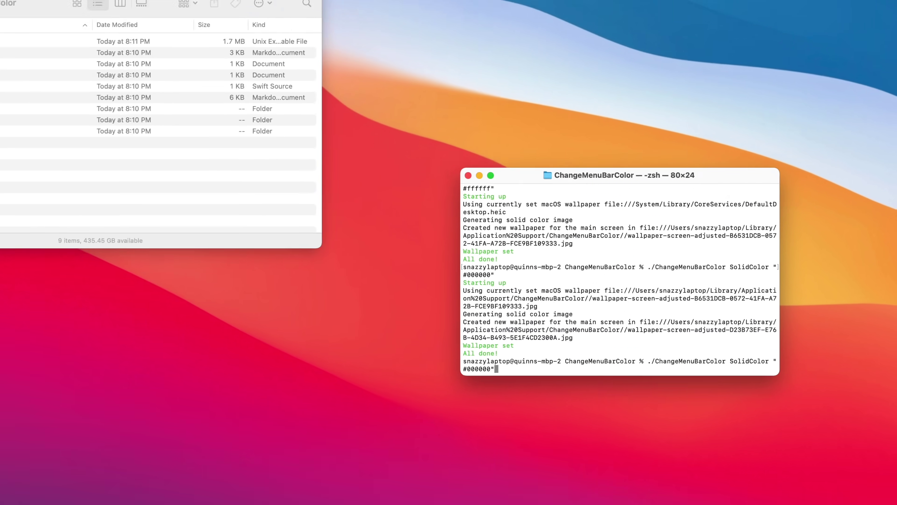
pyautogui.press('BackSpace')
pyautogui.press('BackSpace')
pyautogui.press('BackSpace')
pyautogui.press('BackSpace')
pyautogui.press('BackSpace')
pyautogui.press('BackSpace')
pyautogui.press('BackSpace')
pyautogui.write('f83')
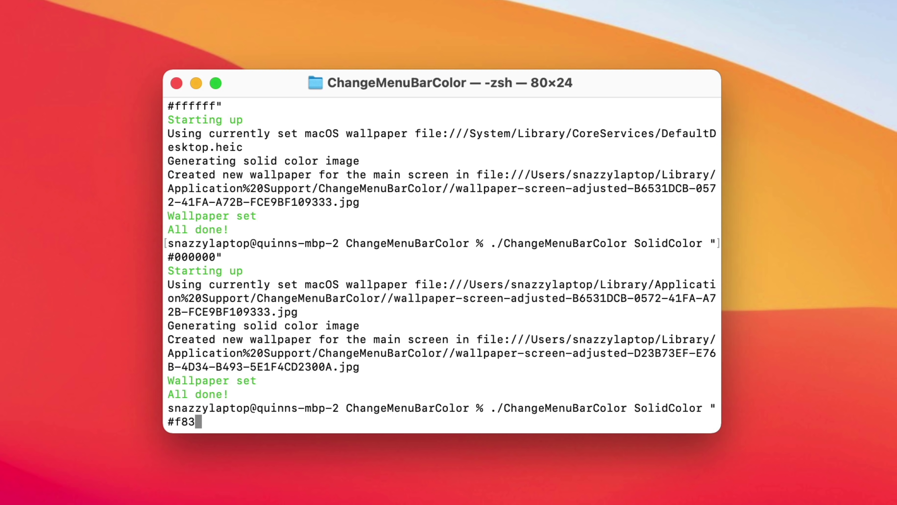
pyautogui.write('c23"')
pyautogui.press('Return')
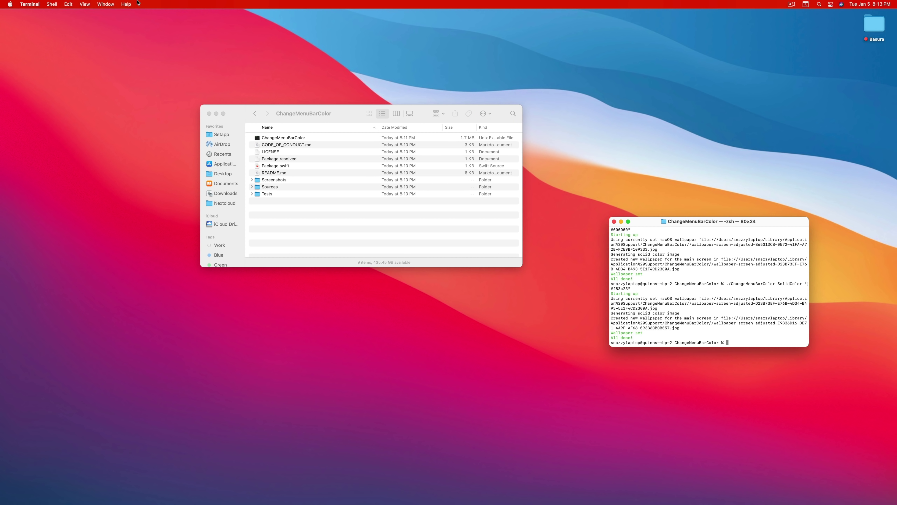
pyautogui.click(30, 4)
pyautogui.click(109, 2)
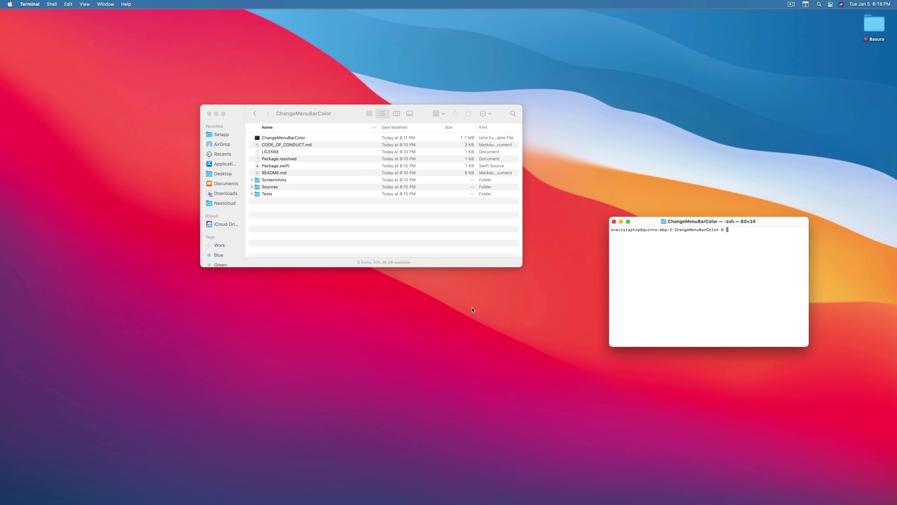
# Launch Digital Color Meter via the launcher and set it to display values as hexadecimal
pyautogui.press('super+space')
pyautogui.write('dig')
pyautogui.press('Return')
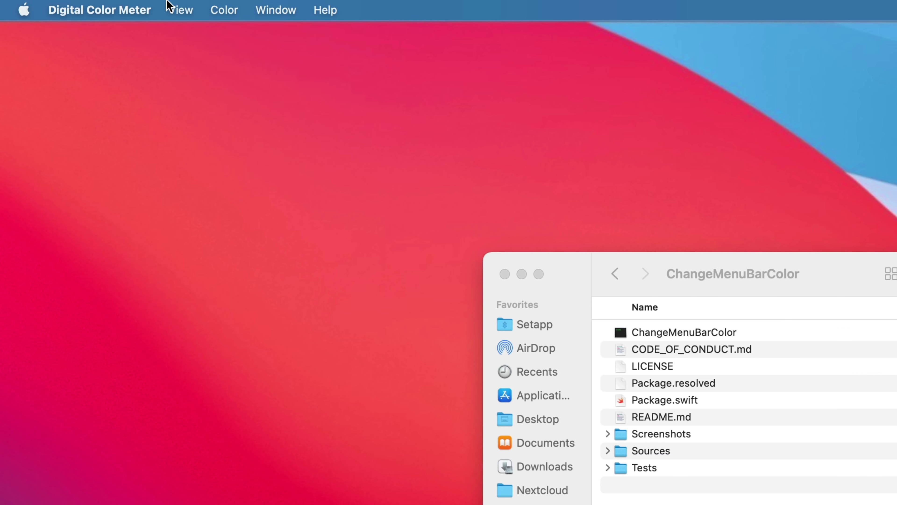
pyautogui.click(174, 9)
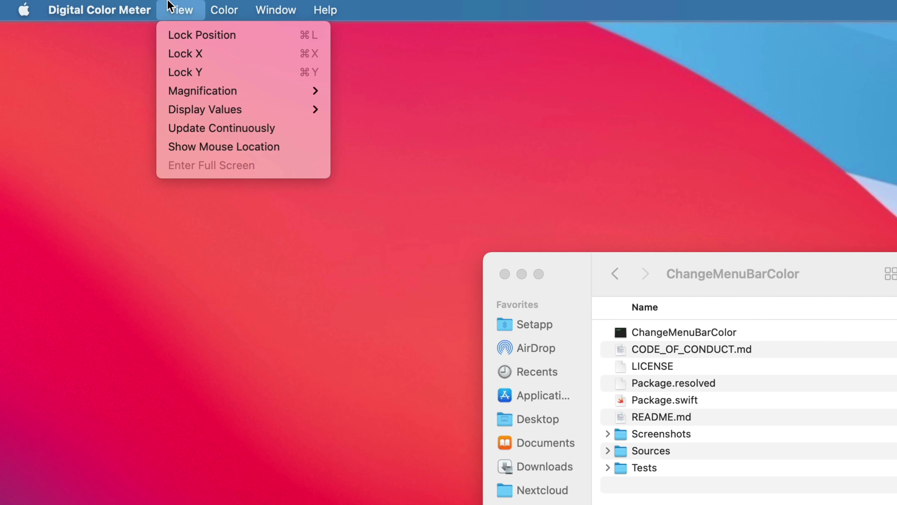
pyautogui.moveTo(209, 109)
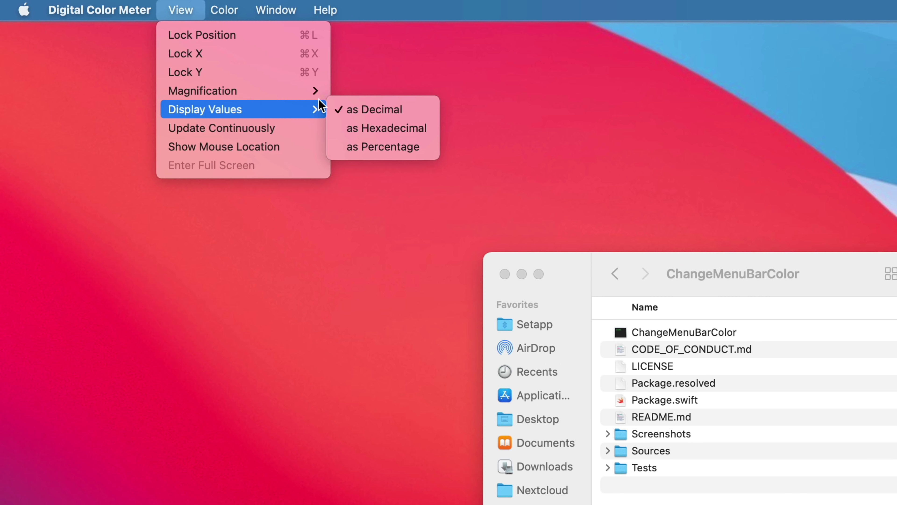
pyautogui.click(354, 124)
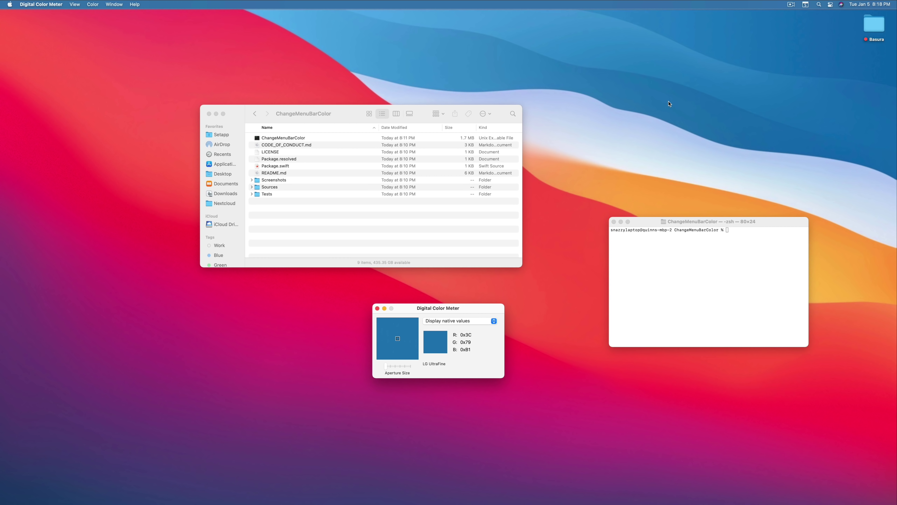
# Capture the wallpaper blue #3C79B1 and return to the Terminal window
pyautogui.hotkey('alt', 'space')
pyautogui.write('#3C79B1')
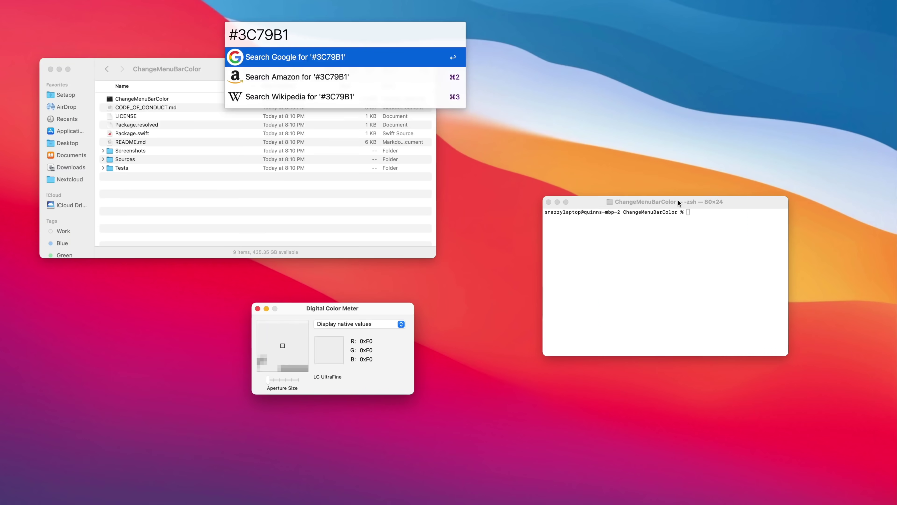
pyautogui.click(724, 266)
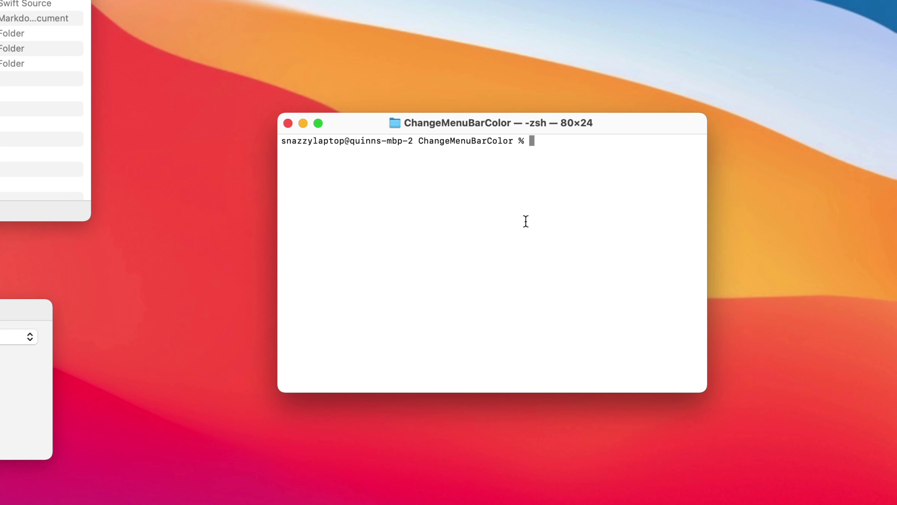
# Run ./ChangeMenuBarColor Gradient from "#3C79B1" to "#E53358" to apply a gradient menu bar
pyautogui.write('./ChangeMenuB')
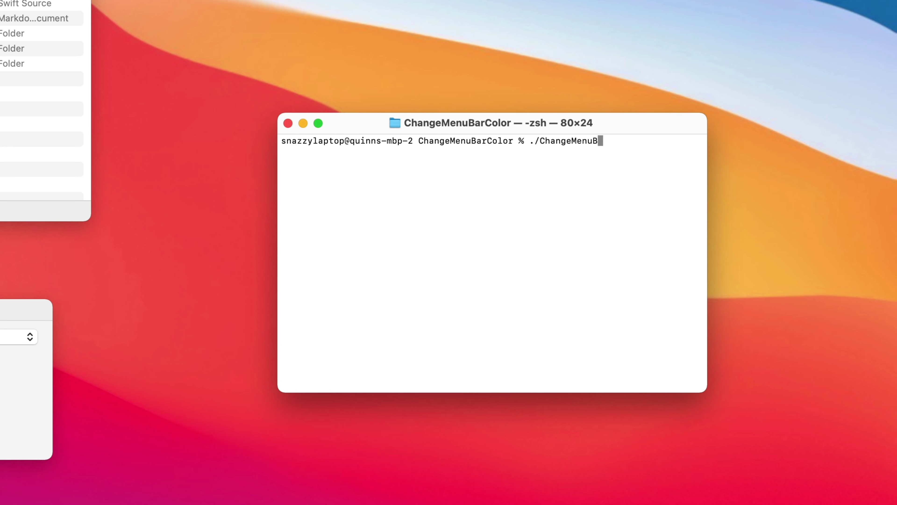
pyautogui.write('arColor Gradient ')
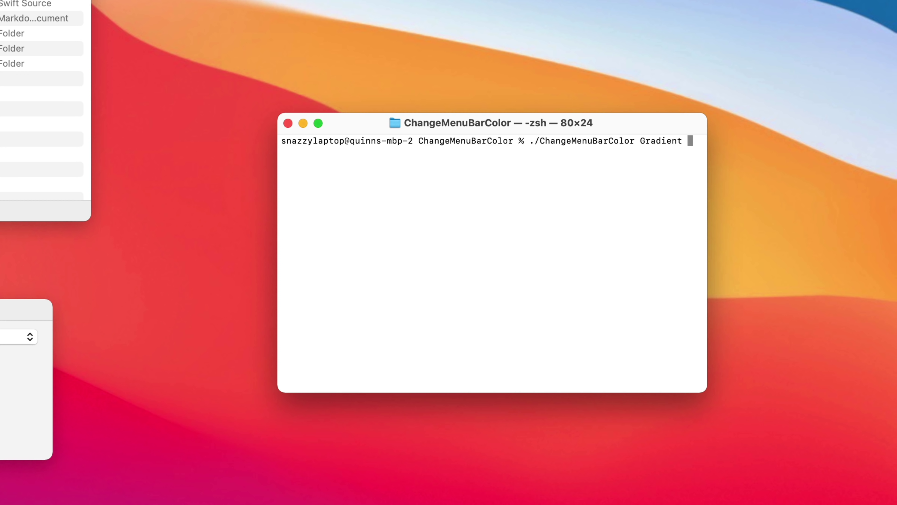
pyautogui.write('"')
pyautogui.write('#3C79B1')
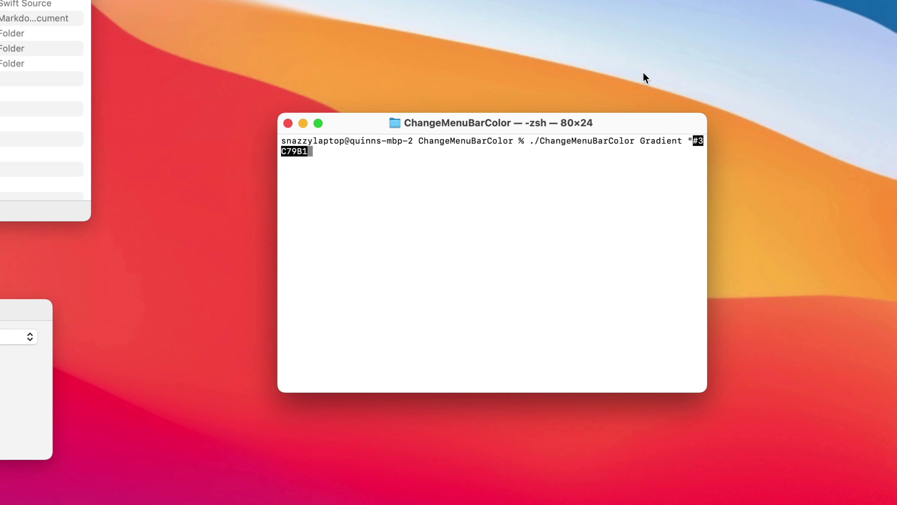
pyautogui.write('"')
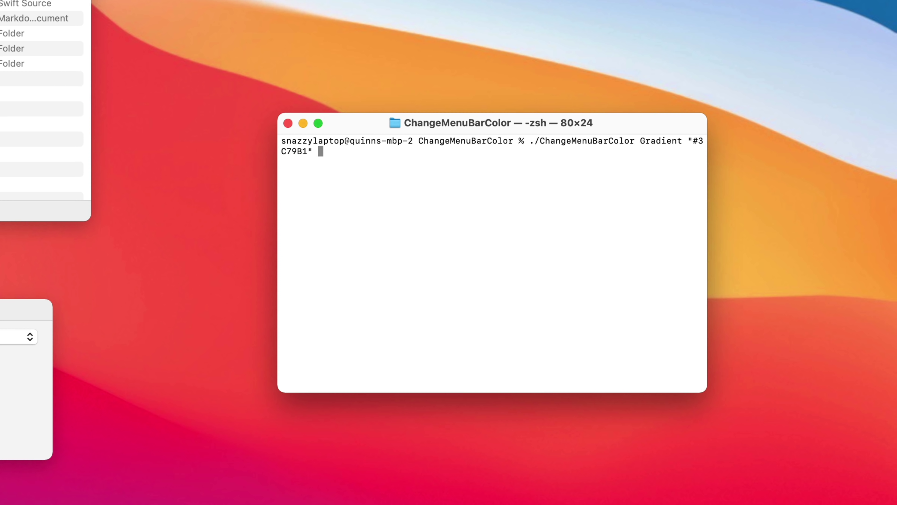
pyautogui.write(' "')
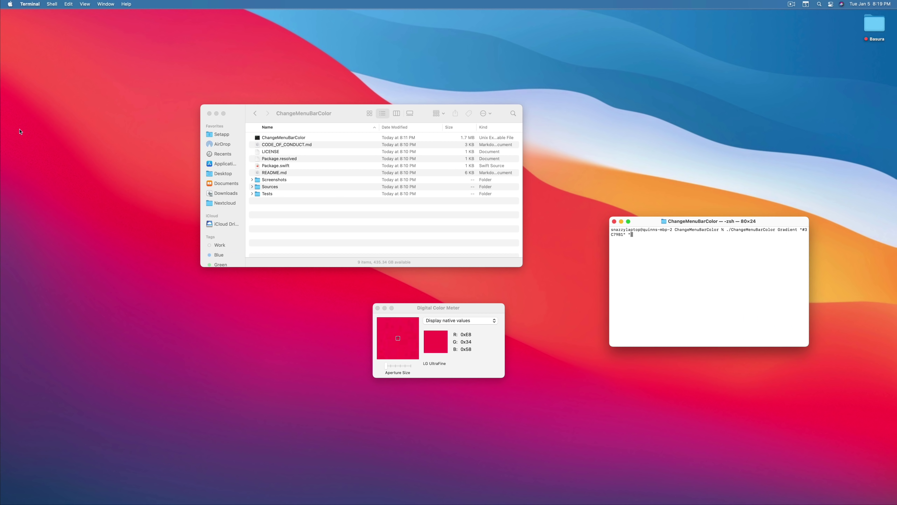
pyautogui.click(431, 311)
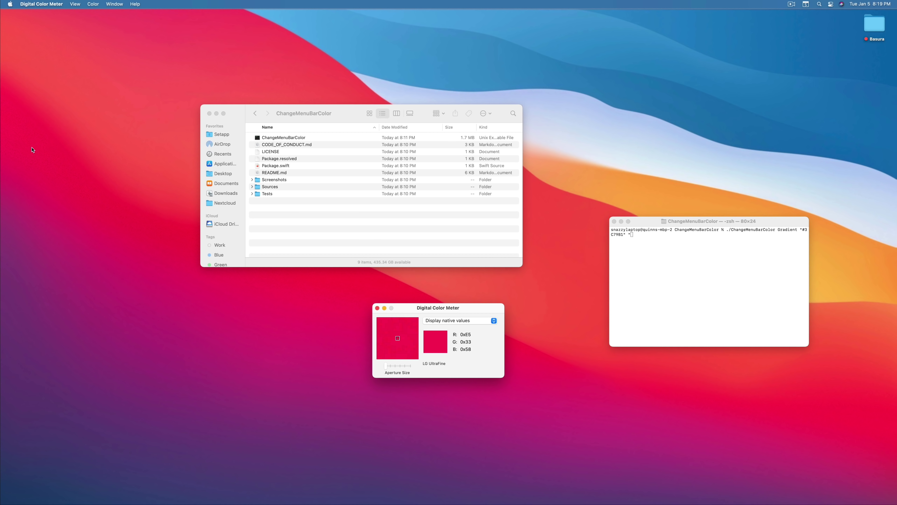
pyautogui.click(671, 271)
pyautogui.write('#E53358')
pyautogui.write('"')
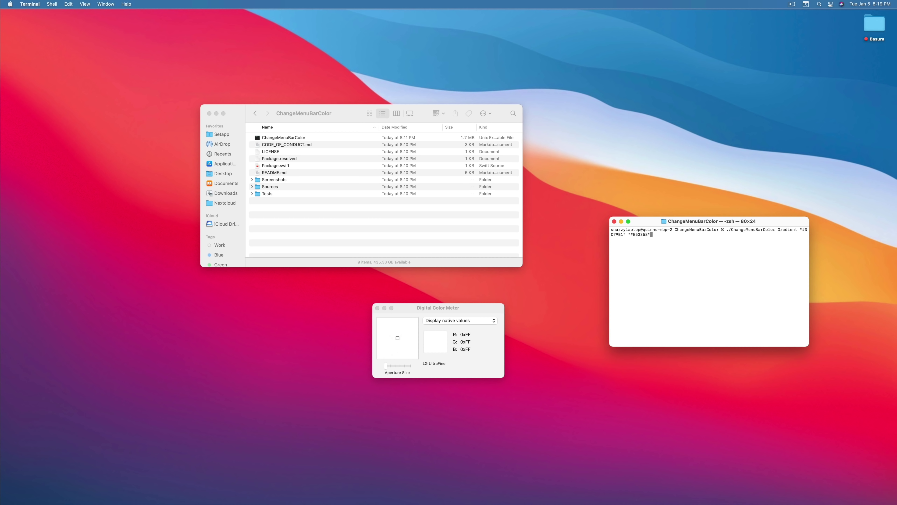
pyautogui.press('Return')
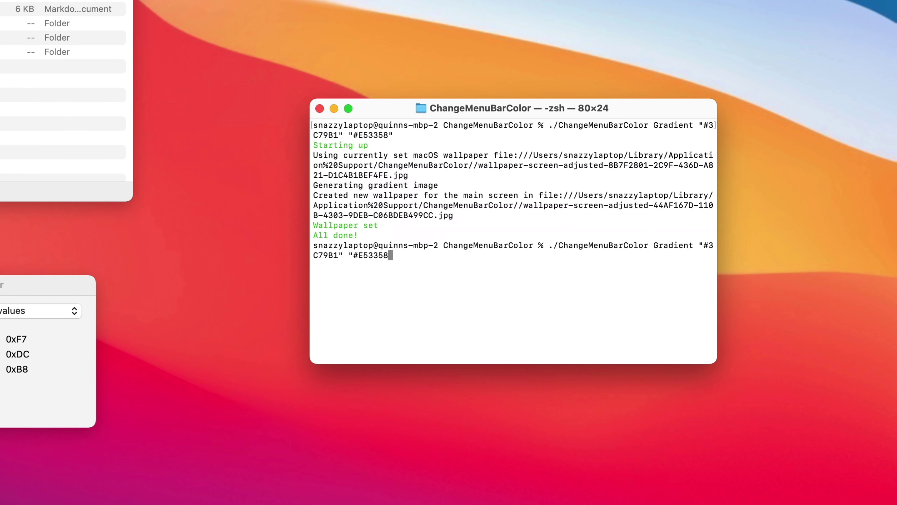
# Reorder the gradient to run from #E53358 to #3C79B1, fix the missing space, and rerun
pyautogui.press('BackSpace')
pyautogui.press('BackSpace')
pyautogui.press('BackSpace')
pyautogui.press('BackSpace')
pyautogui.press('BackSpace')
pyautogui.press('BackSpace')
pyautogui.press('BackSpace')
pyautogui.press('BackSpace')
pyautogui.press('BackSpace')
pyautogui.press('Left')
pyautogui.press('Left')
pyautogui.press('Left')
pyautogui.press('Left')
pyautogui.press('Left')
pyautogui.press('Left')
pyautogui.press('Left')
pyautogui.press('Left')
pyautogui.press('Left')
pyautogui.press('Left')
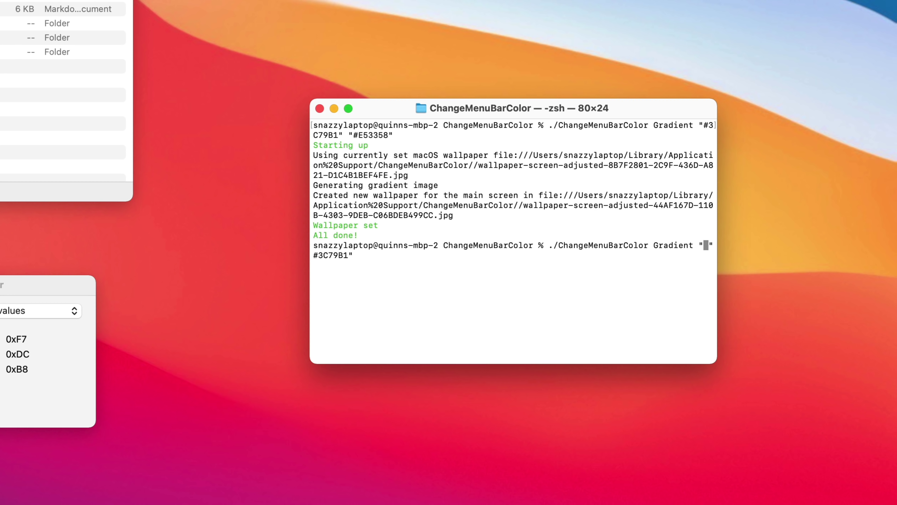
pyautogui.write('"#E53358"')
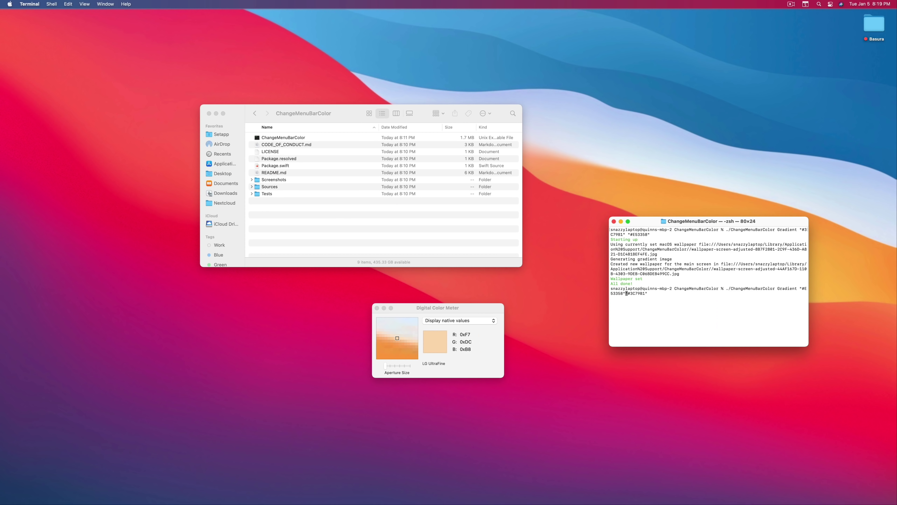
pyautogui.press('Return')
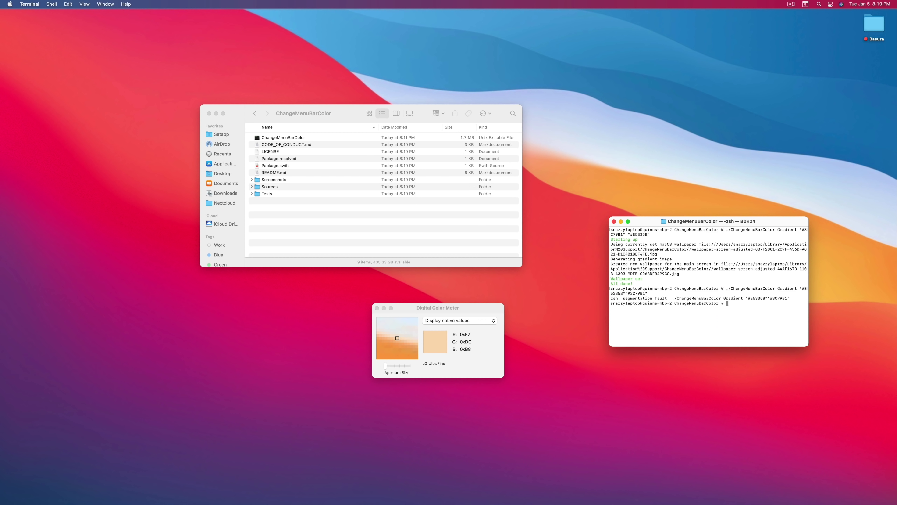
pyautogui.press('Up')
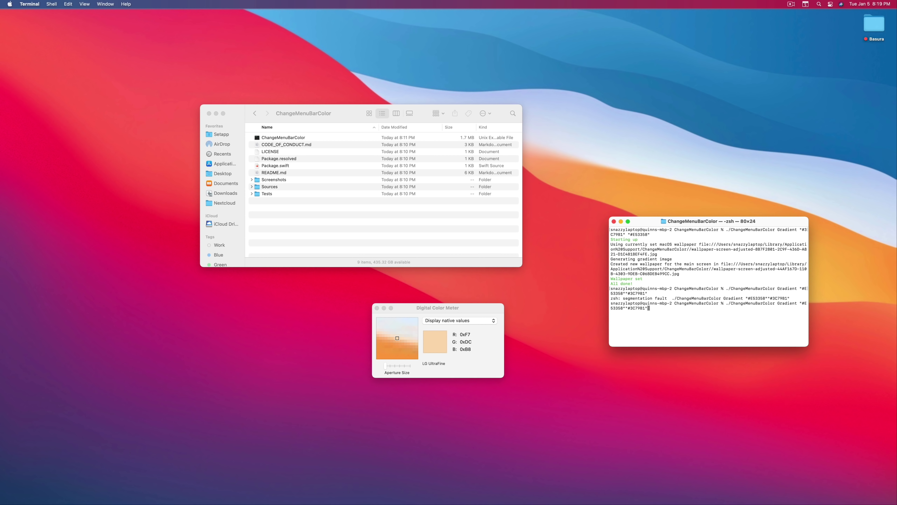
pyautogui.press('Left')
pyautogui.press('Left')
pyautogui.press('Left')
pyautogui.press('Left')
pyautogui.press('Left')
pyautogui.press('Left')
pyautogui.press('Left')
pyautogui.press('Left')
pyautogui.press('Left')
pyautogui.press('Return')
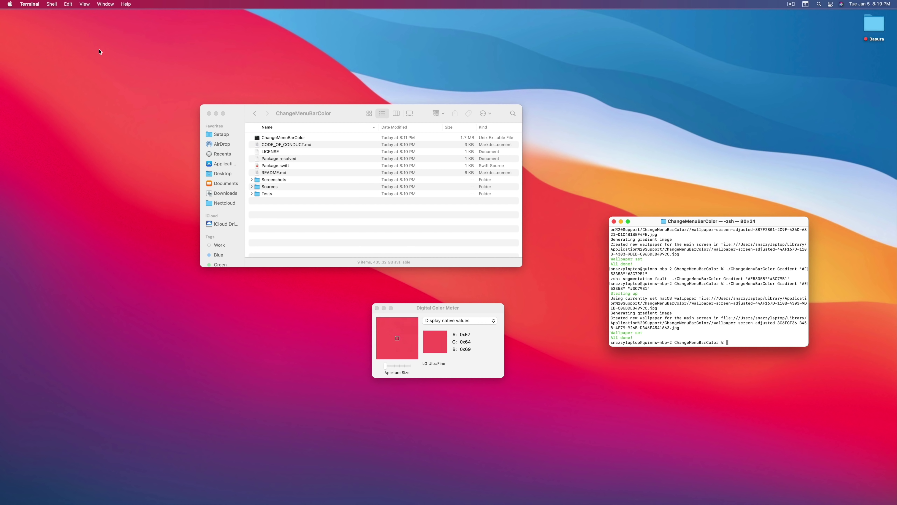
# Edit the recalled gradient command into SolidColor "#ffffff" and run it for a plain white bar
pyautogui.click(101, 4)
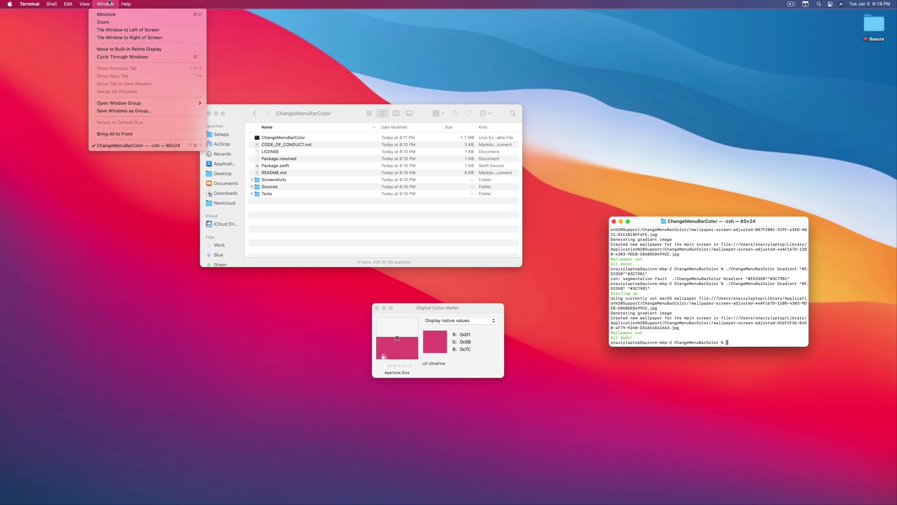
pyautogui.click(88, 3)
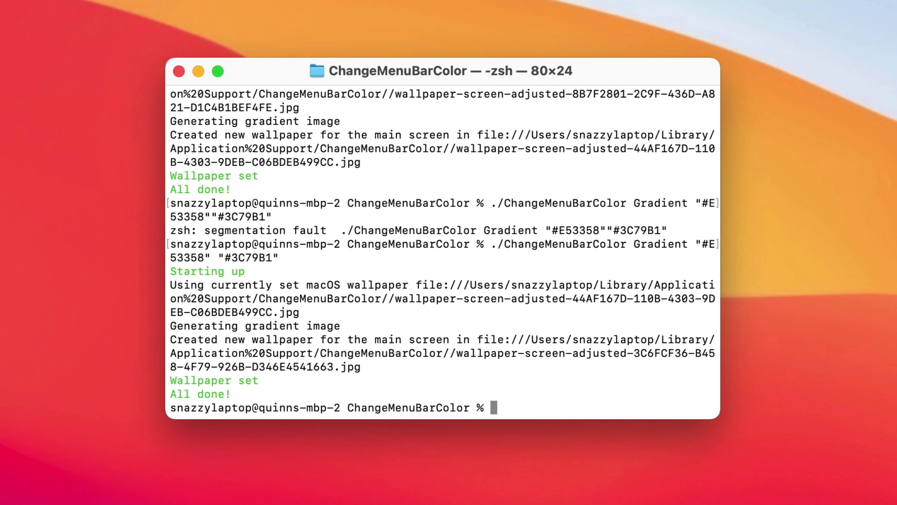
pyautogui.press('Up')
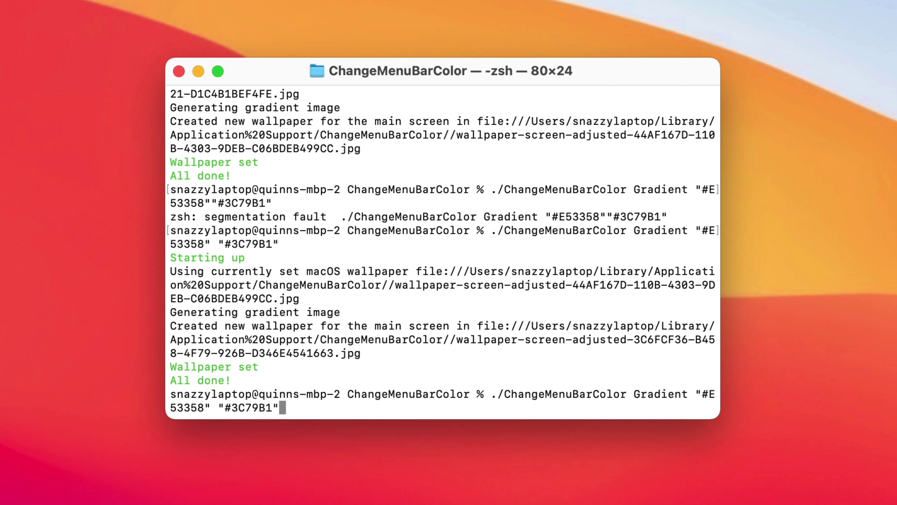
pyautogui.press('BackSpace')
pyautogui.press('BackSpace')
pyautogui.press('BackSpace')
pyautogui.press('BackSpace')
pyautogui.press('BackSpace')
pyautogui.press('BackSpace')
pyautogui.press('BackSpace')
pyautogui.press('BackSpace')
pyautogui.press('BackSpace')
pyautogui.press('BackSpace')
pyautogui.press('BackSpace')
pyautogui.press('BackSpace')
pyautogui.press('BackSpace')
pyautogui.press('BackSpace')
pyautogui.press('BackSpace')
pyautogui.press('BackSpace')
pyautogui.press('BackSpace')
pyautogui.press('BackSpace')
pyautogui.press('BackSpace')
pyautogui.press('BackSpace')
pyautogui.press('BackSpace')
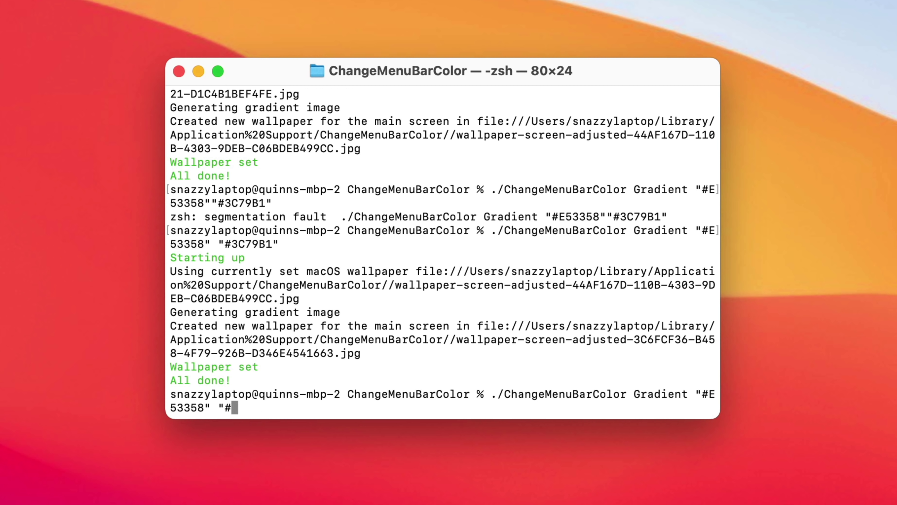
pyautogui.press('BackSpace')
pyautogui.press('BackSpace')
pyautogui.press('BackSpace')
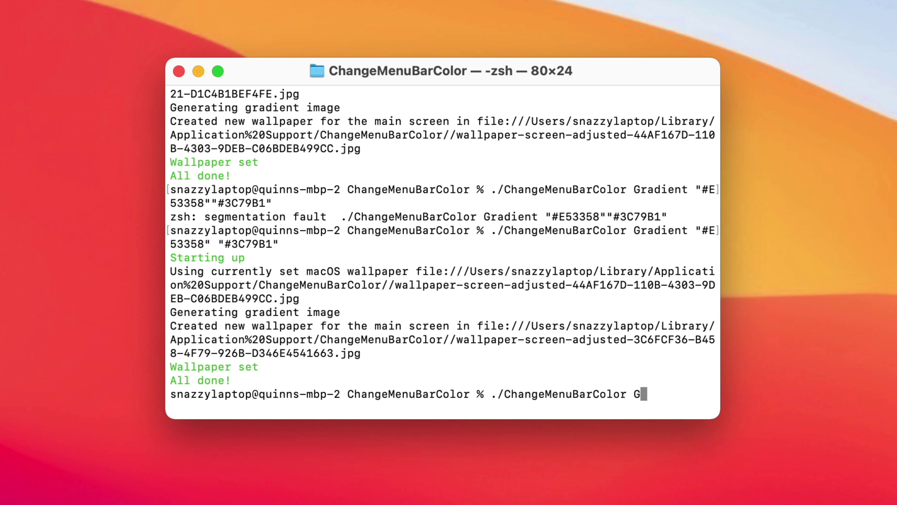
pyautogui.write('SolidColor "')
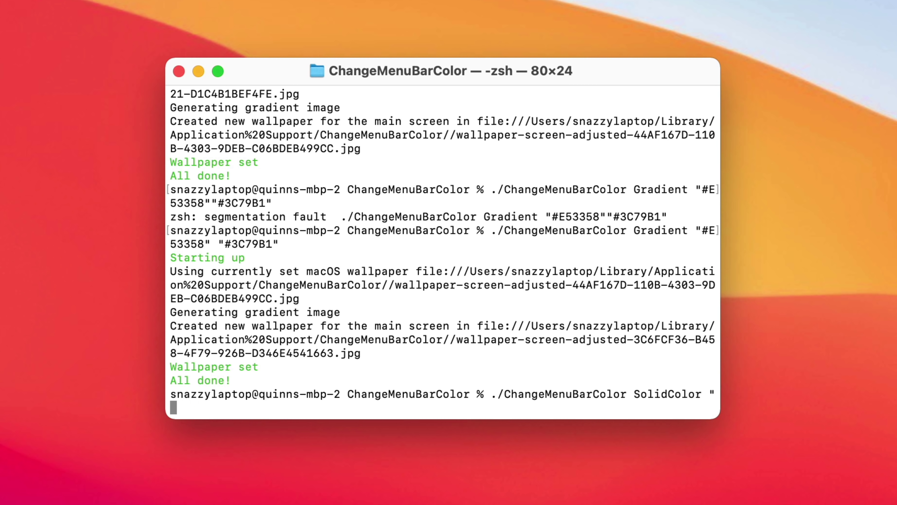
pyautogui.write('#ffffff"')
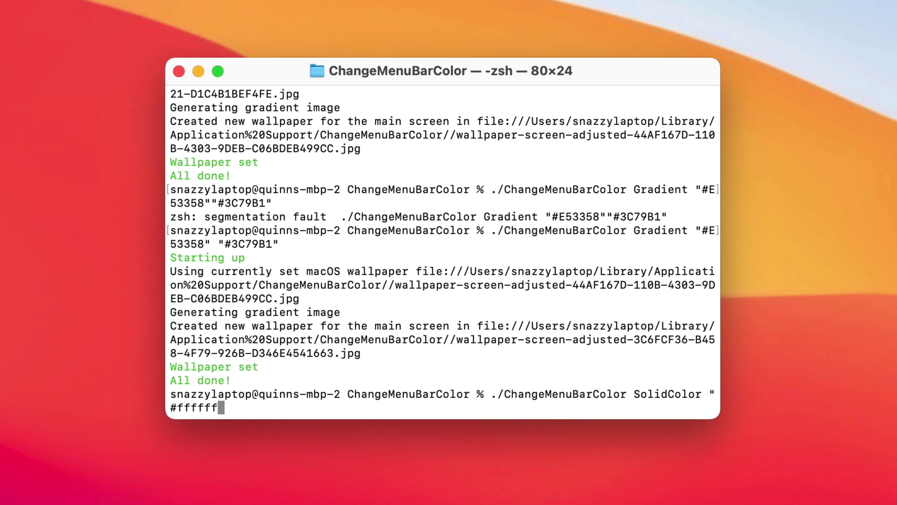
pyautogui.press('Return')
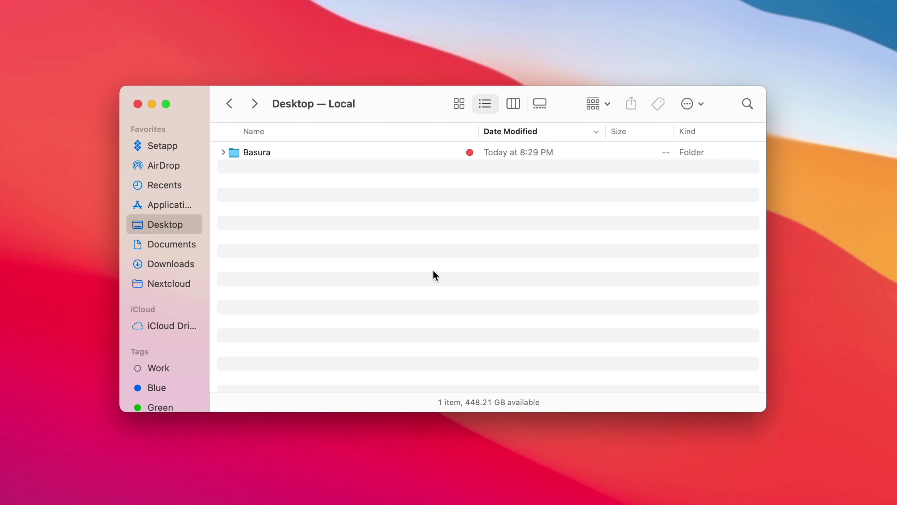
# Launch XtraFinder from Alfred, authorise it with the admin password, and open a Finder window
pyautogui.hotkey('alt', 'space')
pyautogui.write('X')
pyautogui.press('Return')
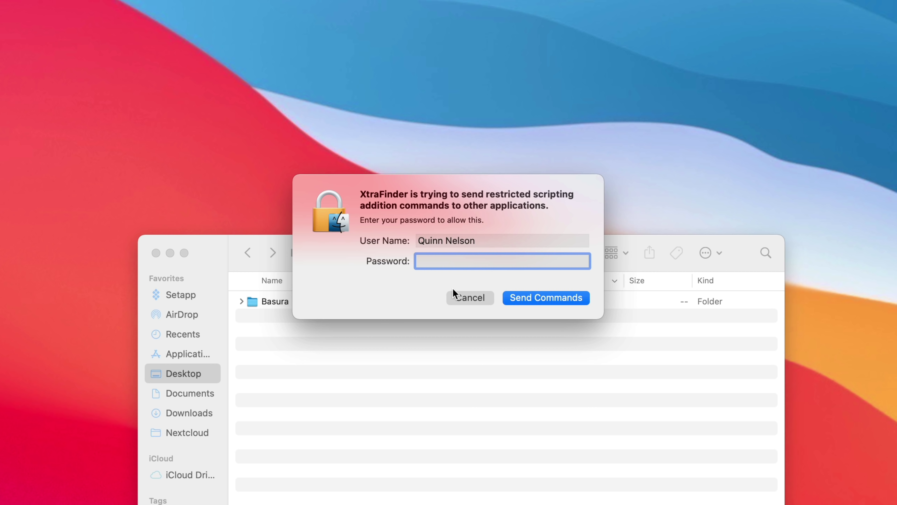
pyautogui.write('********')
pyautogui.press('Return')
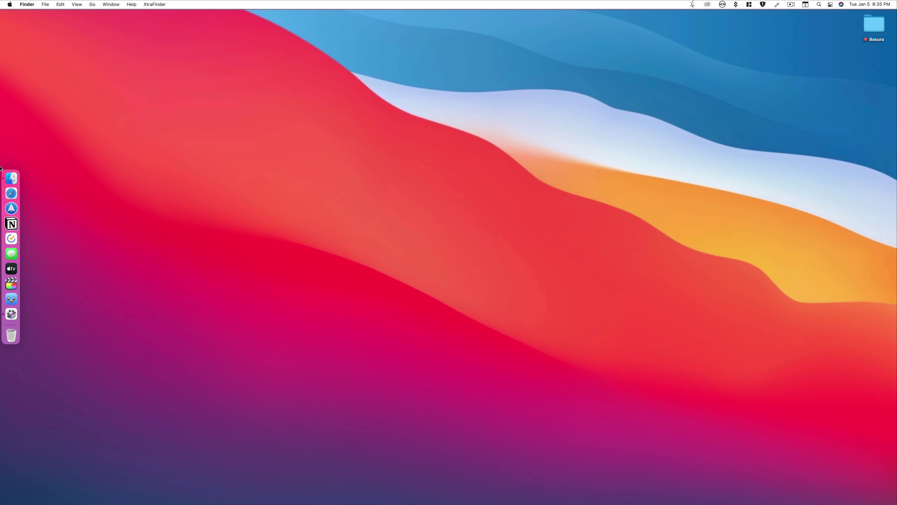
pyautogui.click(11, 178)
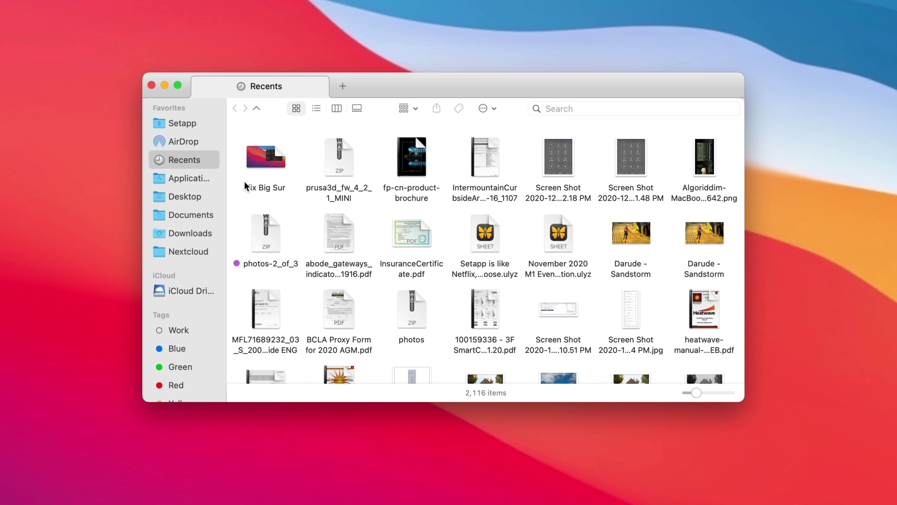
# Browse Setapp, Applications and Desktop, open the Basura folder, then go back up to Desktop
pyautogui.click(166, 123)
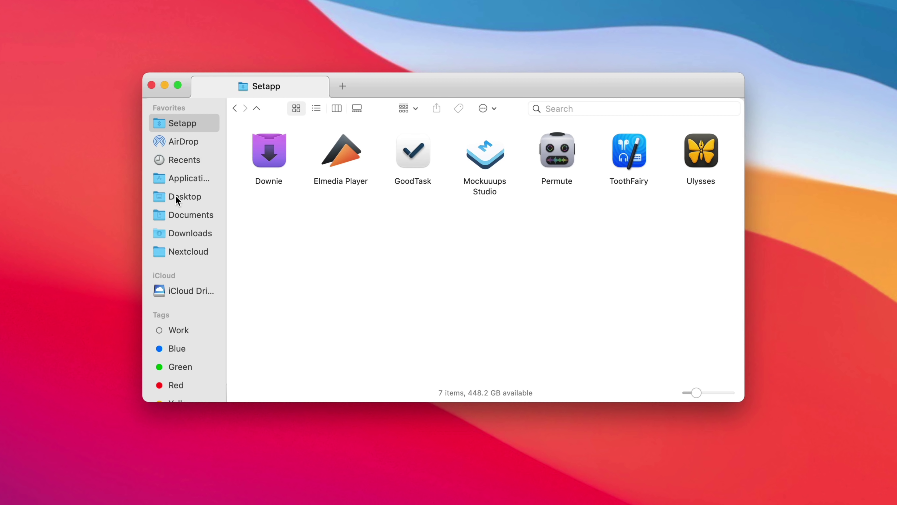
pyautogui.click(173, 178)
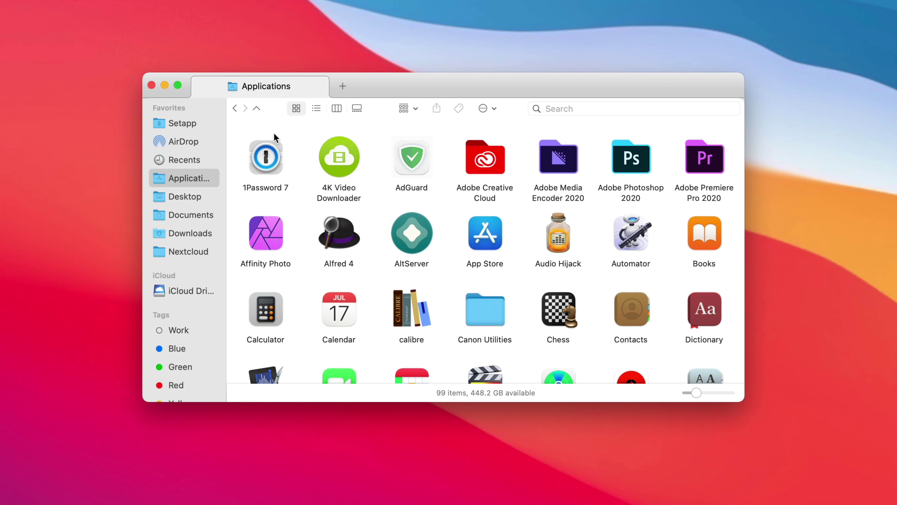
pyautogui.click(188, 194)
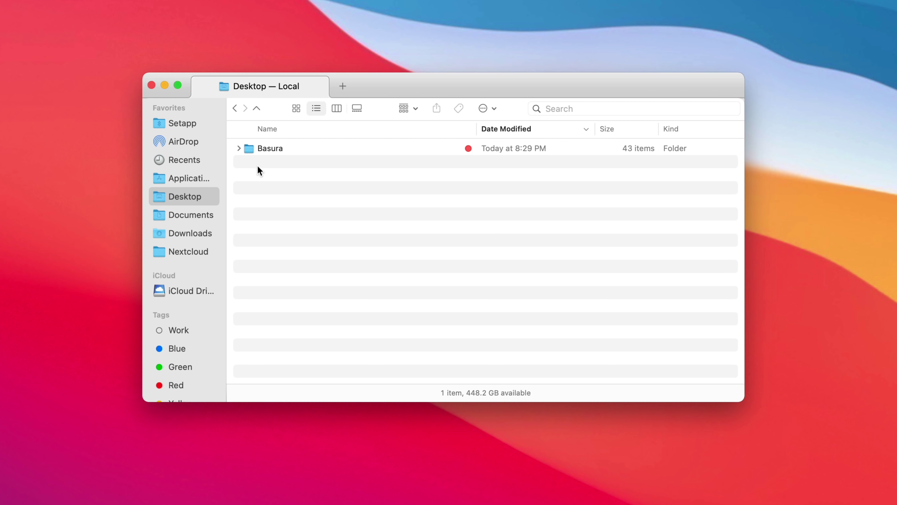
pyautogui.click(274, 152)
pyautogui.doubleClick(274, 154)
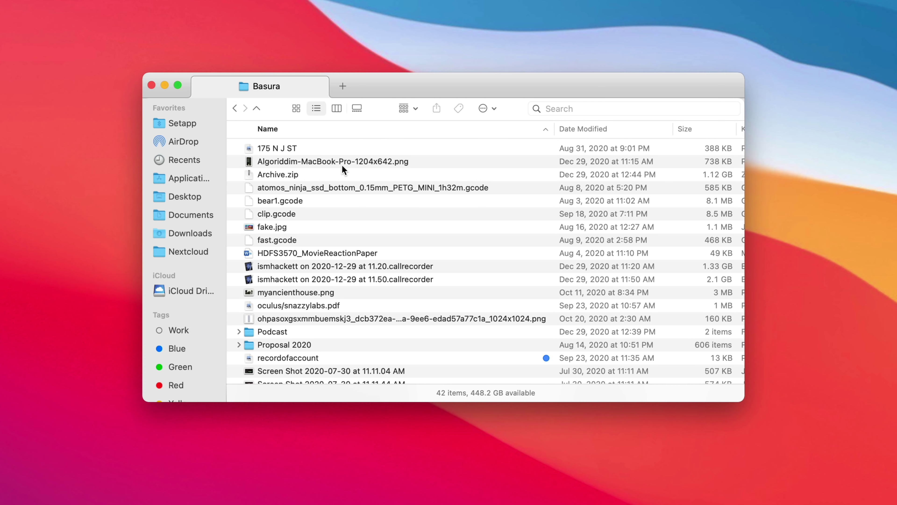
pyautogui.click(256, 108)
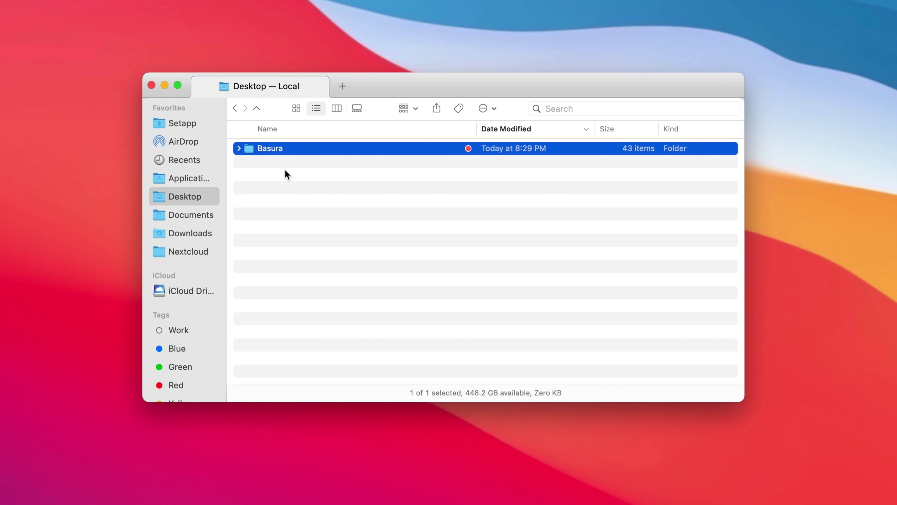
# Inside Basura, select ranges of callrecorder and Screen Shot files to read their combined size, e.g. 3.7 MB
pyautogui.click(296, 163)
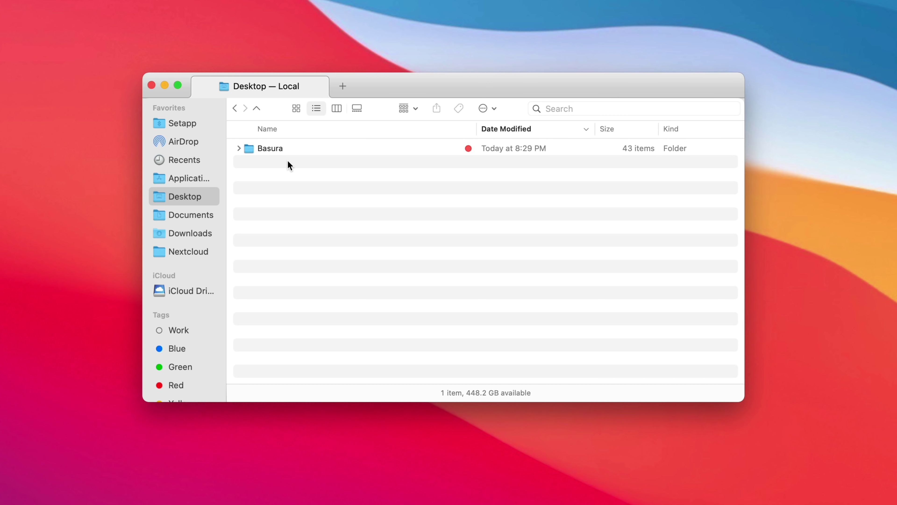
pyautogui.doubleClick(270, 150)
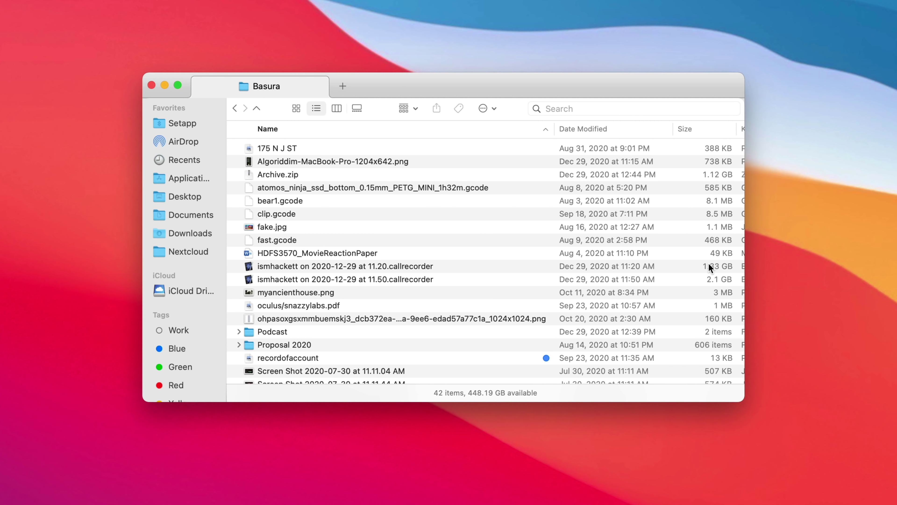
pyautogui.scroll(-5, 708, 263)
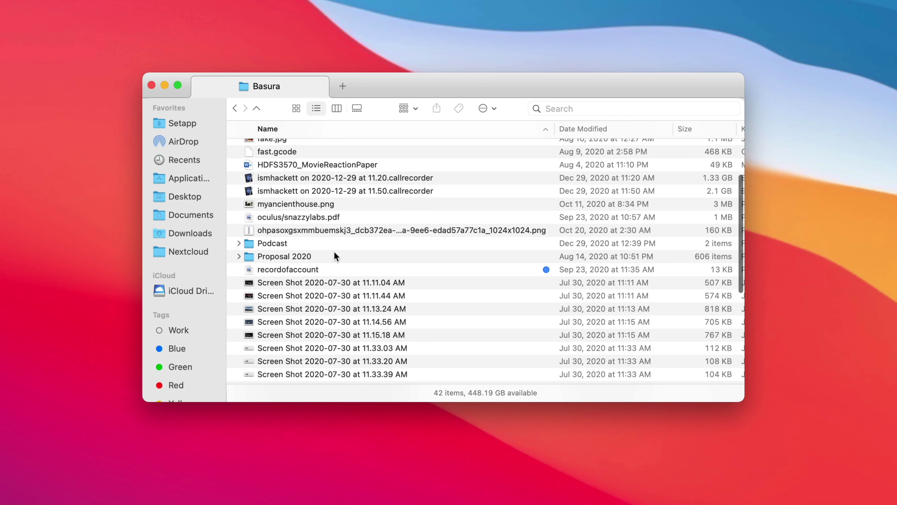
pyautogui.click(711, 260)
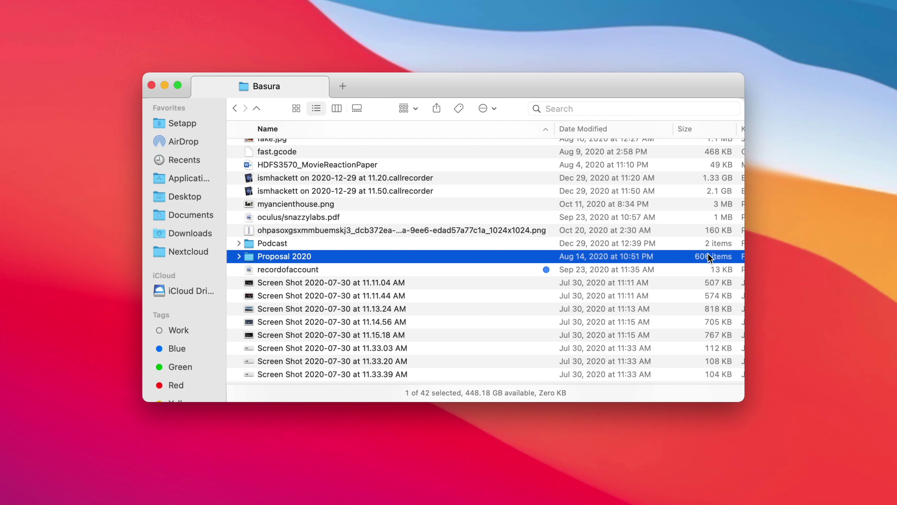
pyautogui.click(730, 190)
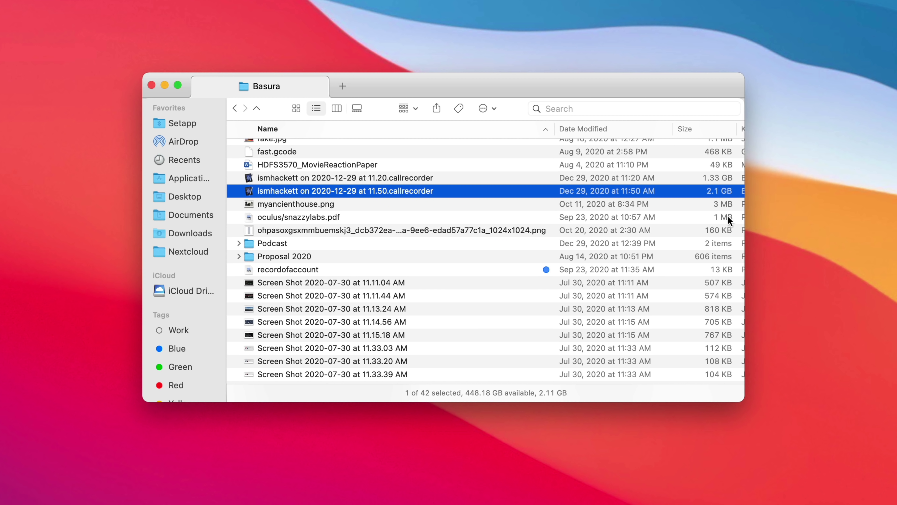
pyautogui.keyDown('shift'); pyautogui.click(726, 235); pyautogui.keyUp('shift')
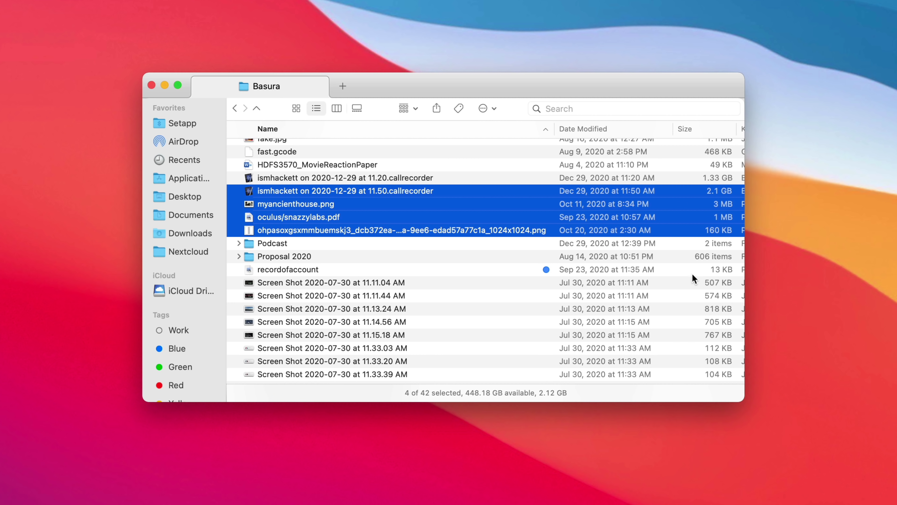
pyautogui.click(698, 283)
pyautogui.keyDown('shift'); pyautogui.click(714, 374); pyautogui.keyUp('shift')
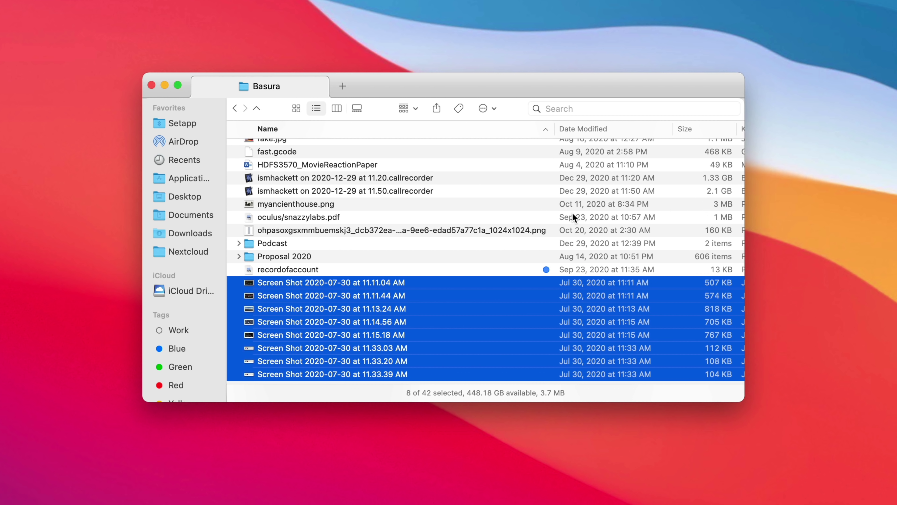
pyautogui.click(518, 177)
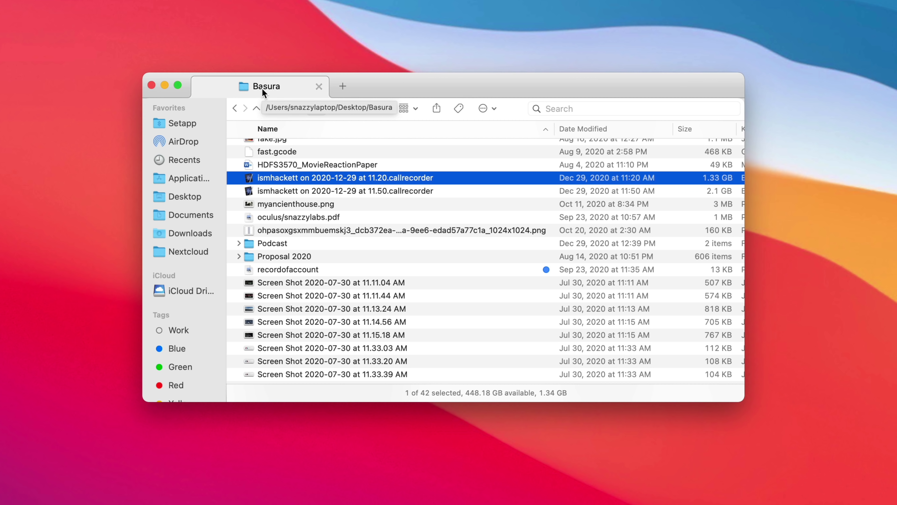
# Open Basura in a second side-by-side pane and switch that right pane to list view
pyautogui.press('super+u')
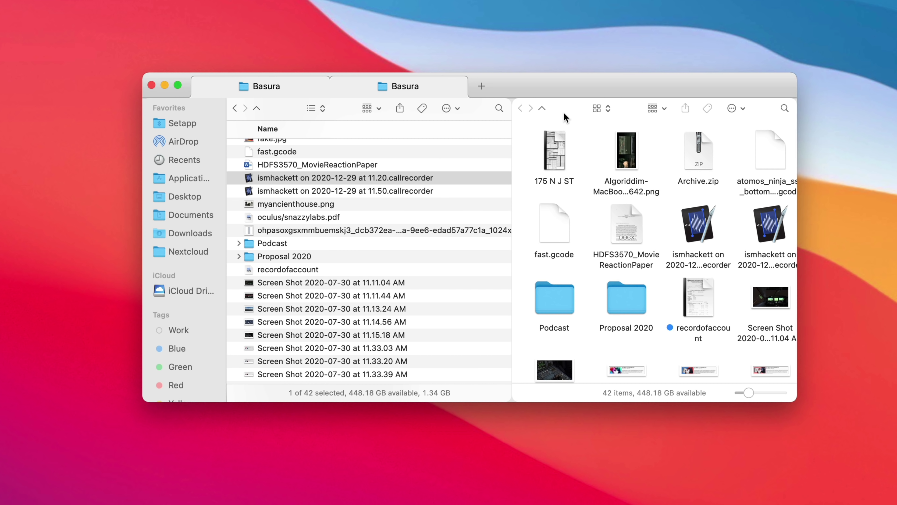
pyautogui.click(601, 108)
pyautogui.click(607, 127)
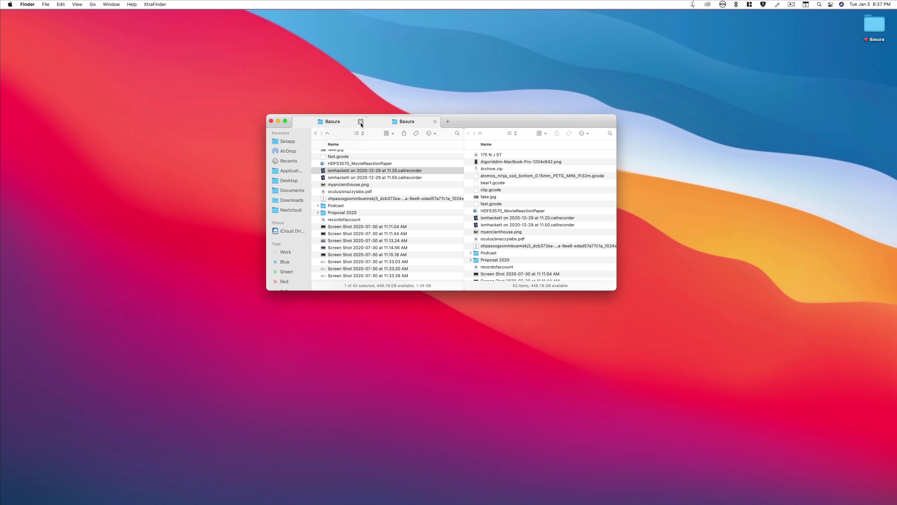
# Close the extra Basura tab, relaunch XtraFinder via Alfred, and open XtraFinder Preferences
pyautogui.click(361, 122)
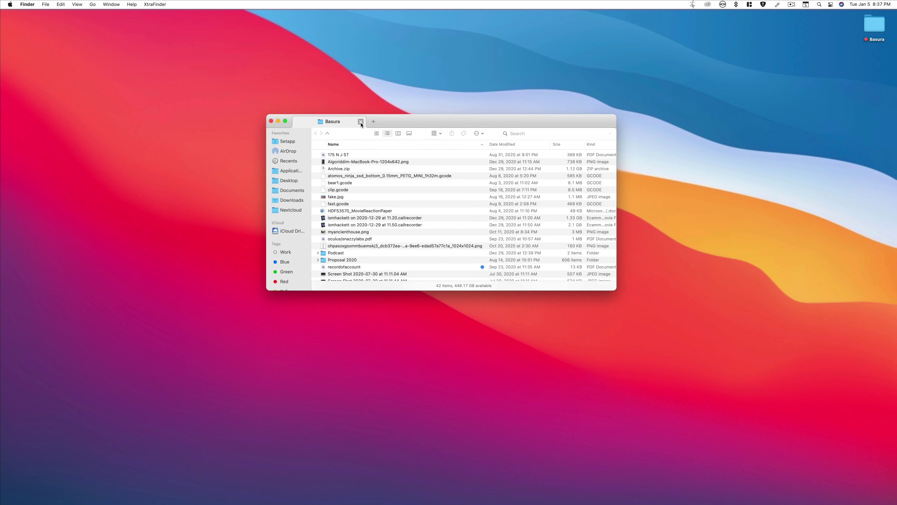
pyautogui.press('super+space')
pyautogui.write('x')
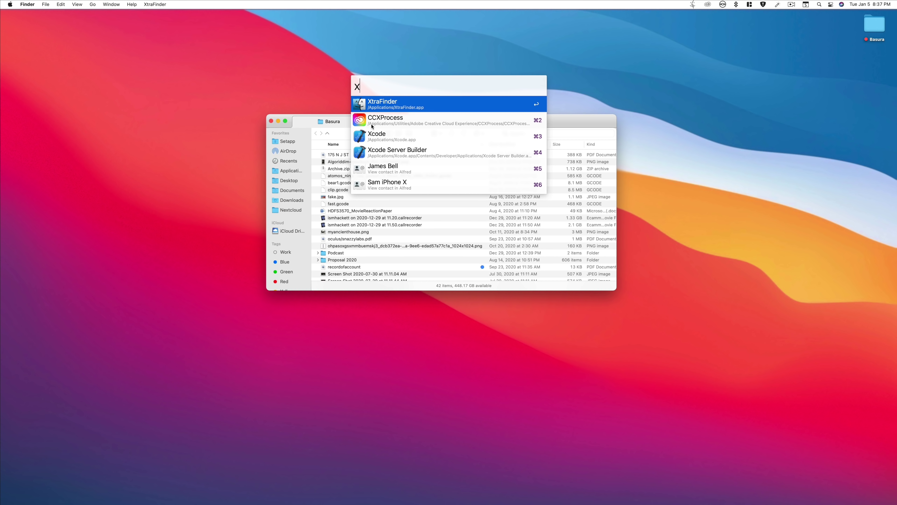
pyautogui.press('Return')
pyautogui.click(693, 4)
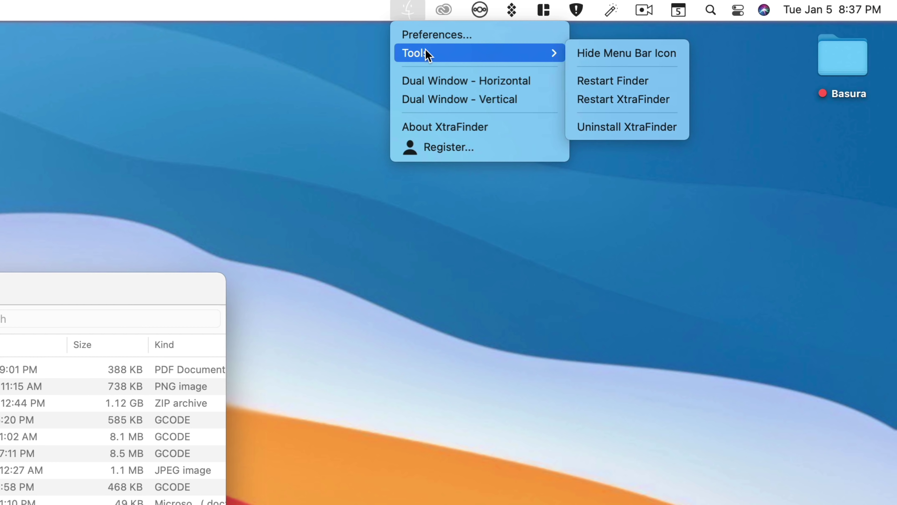
pyautogui.click(431, 35)
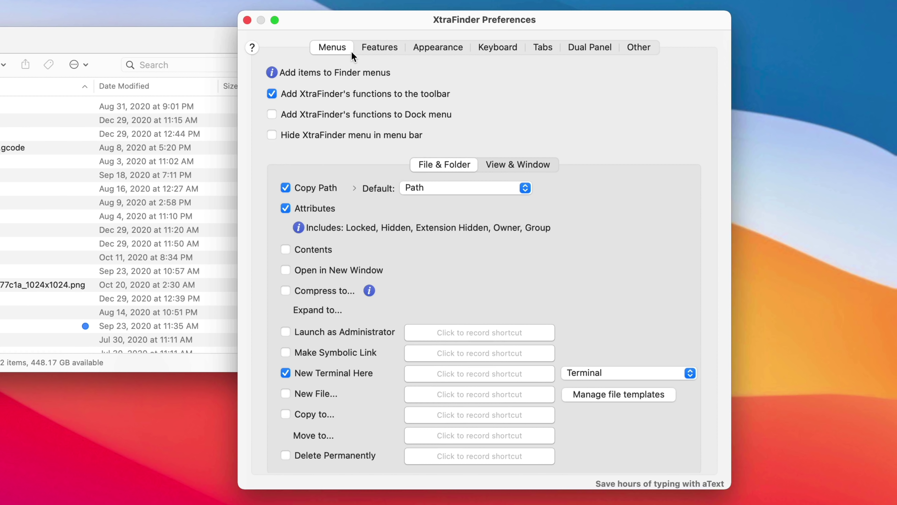
pyautogui.click(372, 47)
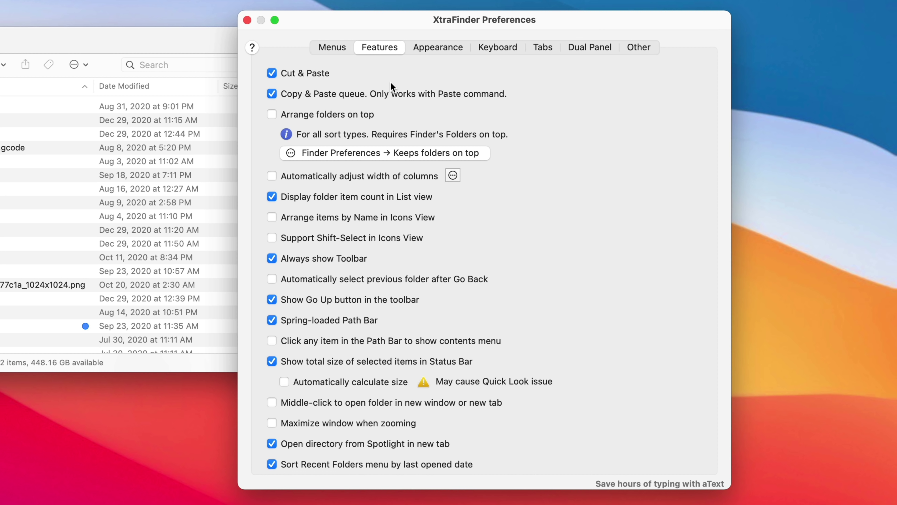
pyautogui.click(438, 47)
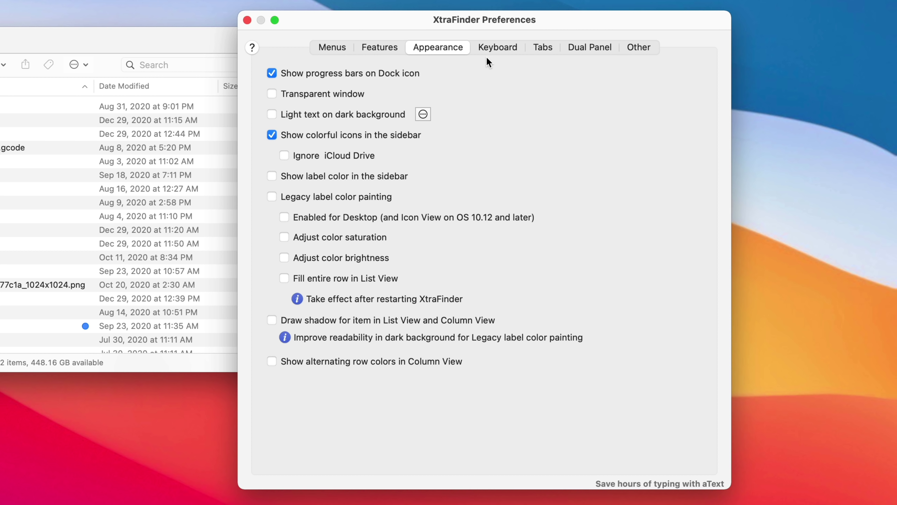
pyautogui.click(493, 47)
# Close the XtraFinder preferences and copy the selected file's name to the clipboard
pyautogui.click(333, 47)
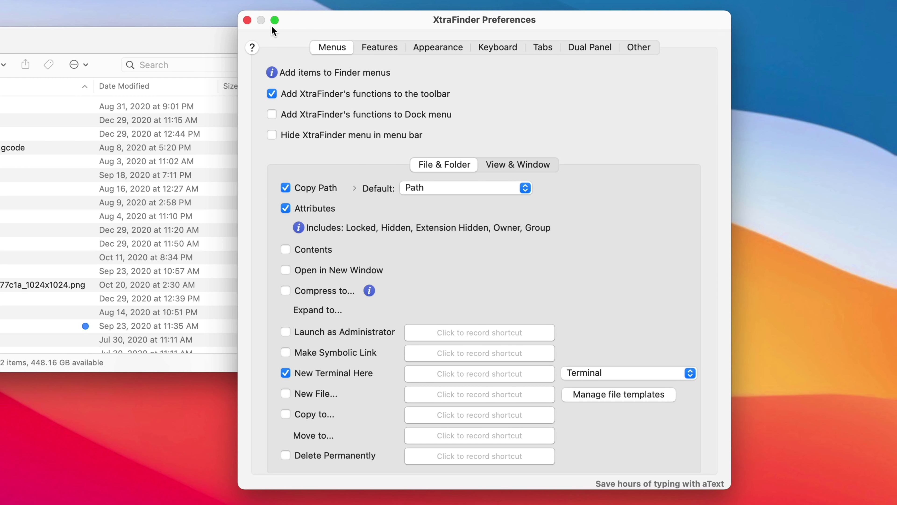
pyautogui.click(247, 20)
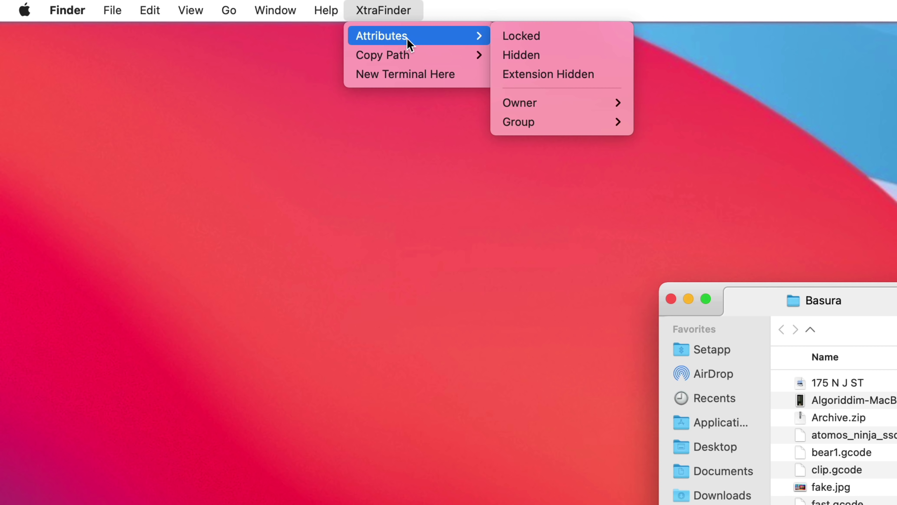
pyautogui.moveTo(413, 60)
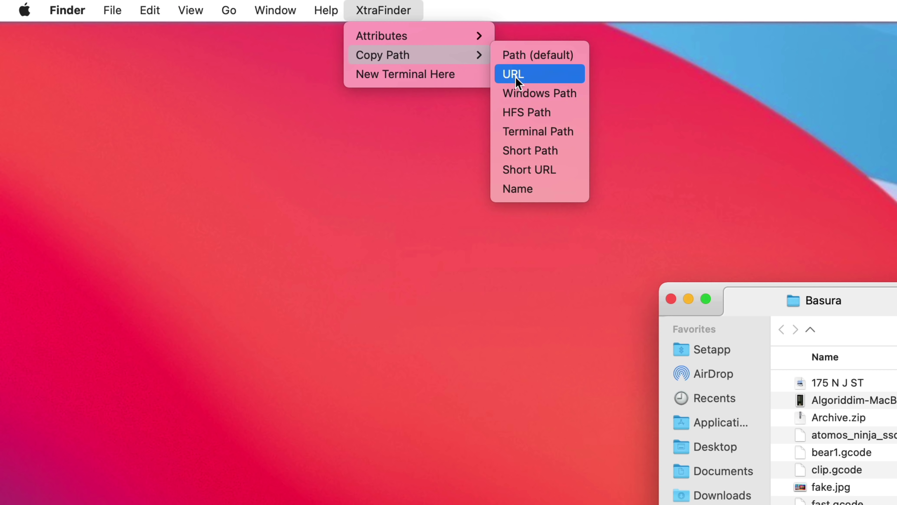
pyautogui.click(528, 189)
# Open a Terminal in the Basura folder with XtraFinder's New Terminal Here, then close it
pyautogui.click(386, 8)
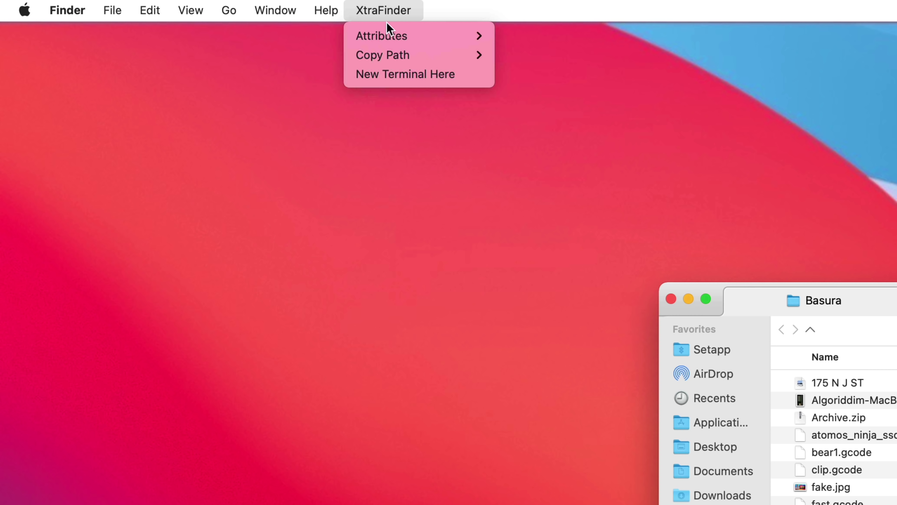
pyautogui.moveTo(393, 58)
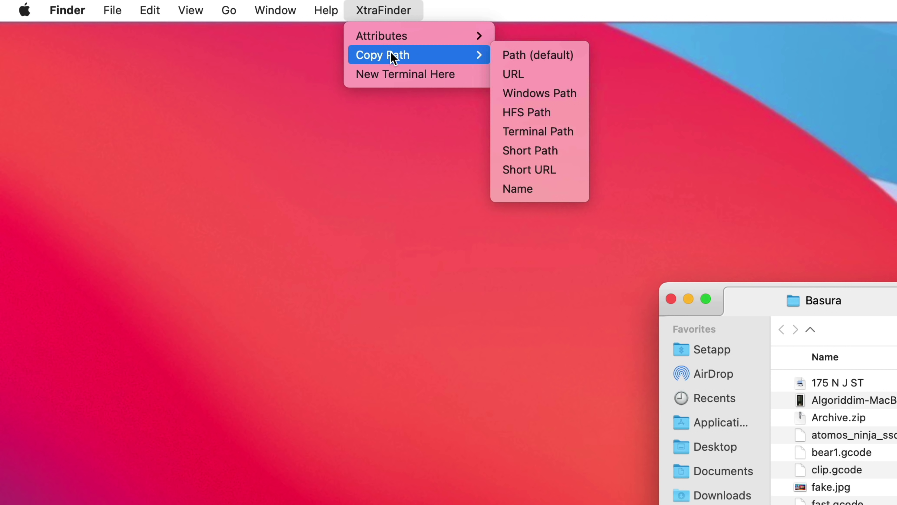
pyautogui.click(397, 75)
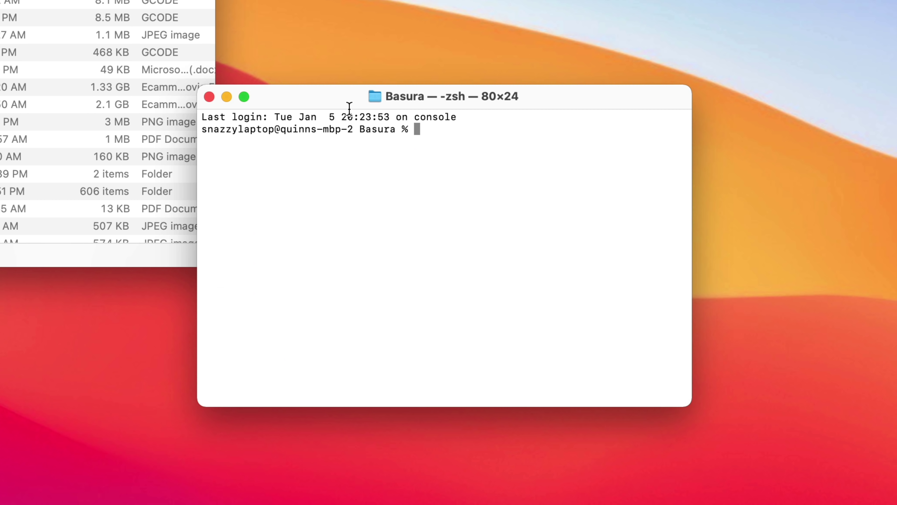
pyautogui.press('super+w')
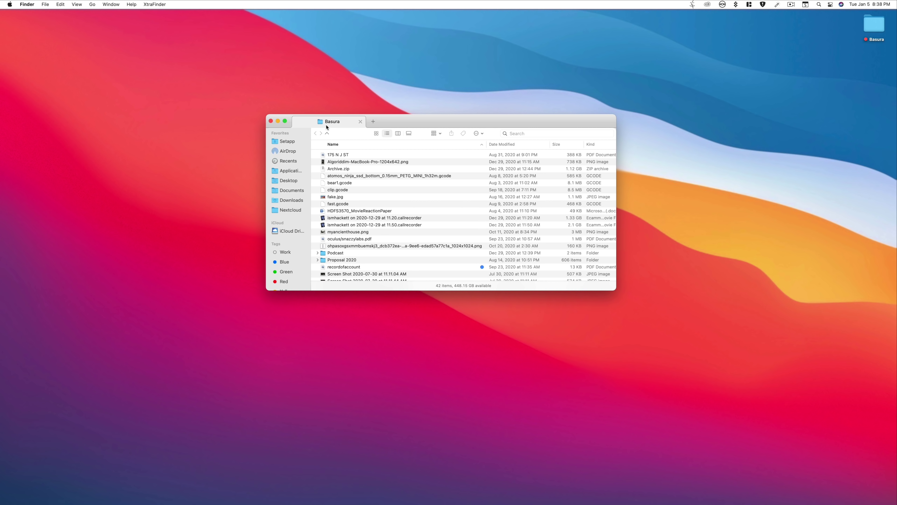
# Navigate from Desktop via Users and the home folder into the ChangeMenuBarColor folder
pyautogui.click(288, 181)
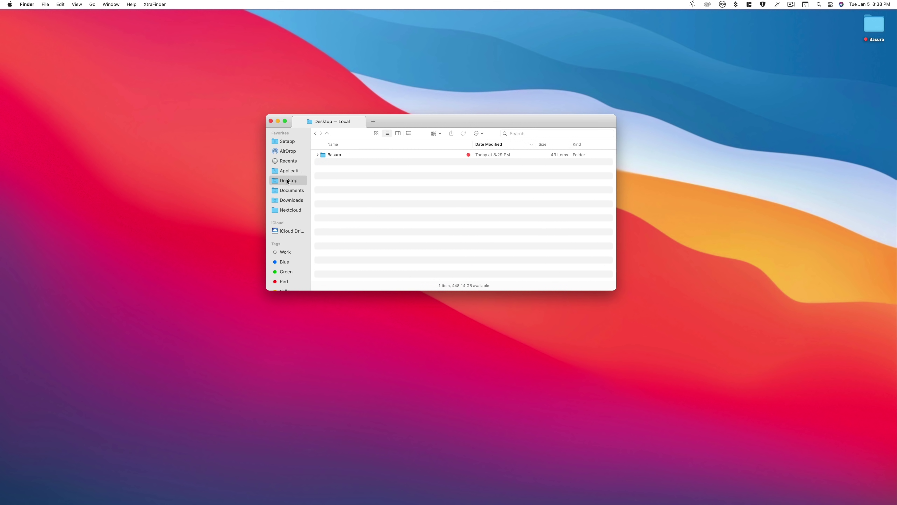
pyautogui.keyDown('super'); pyautogui.click(346, 122); pyautogui.keyUp('super')
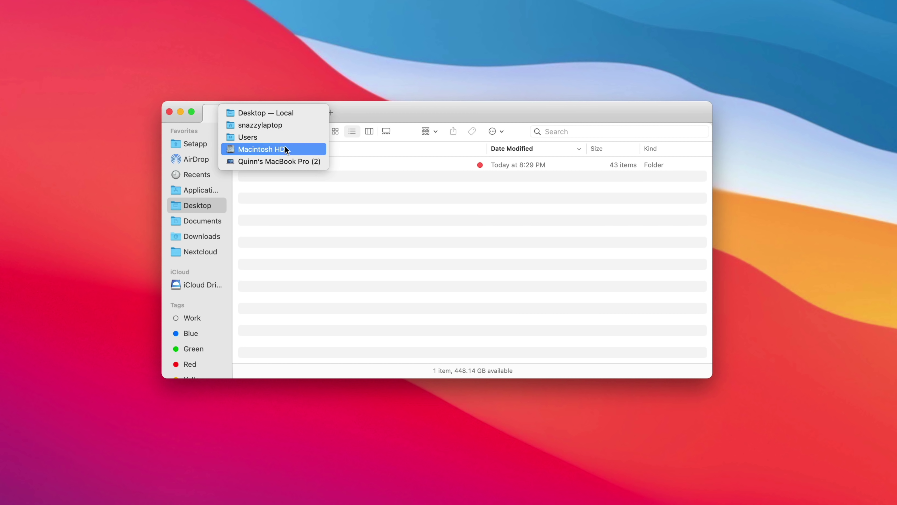
pyautogui.click(276, 136)
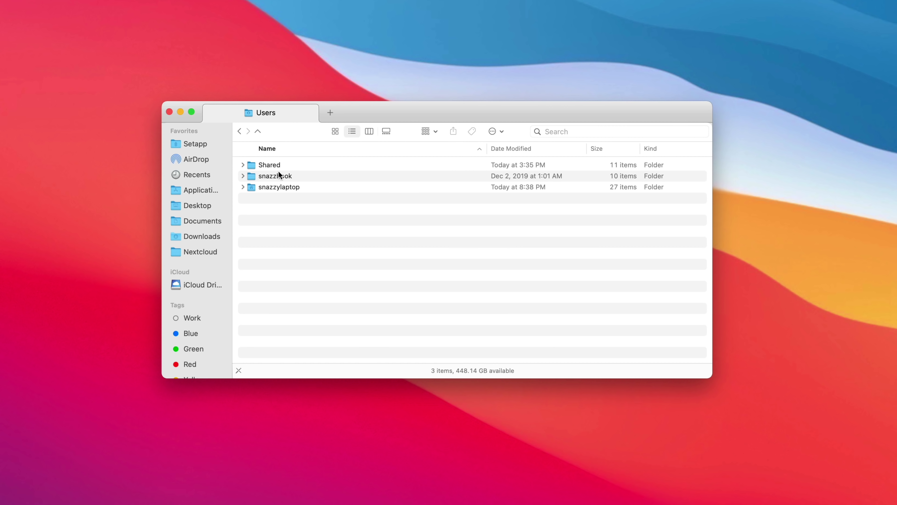
pyautogui.doubleClick(277, 187)
pyautogui.click(294, 176)
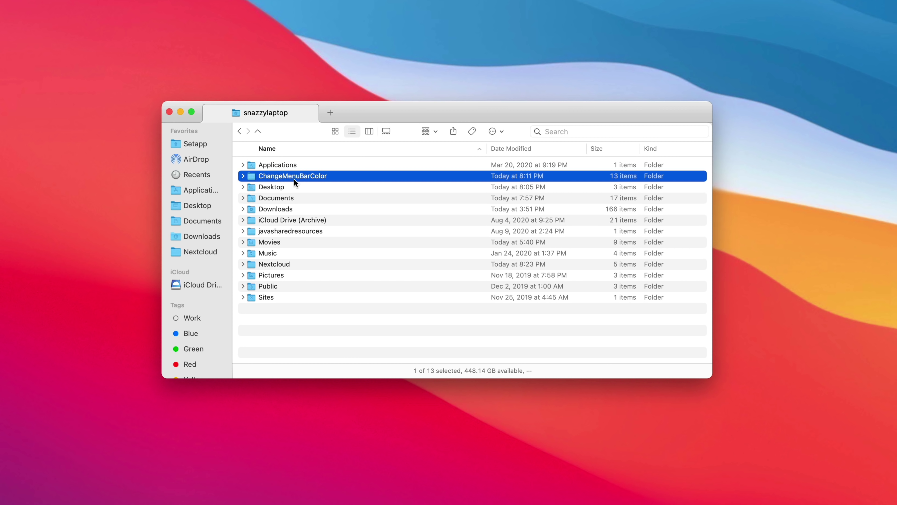
pyautogui.doubleClick(297, 175)
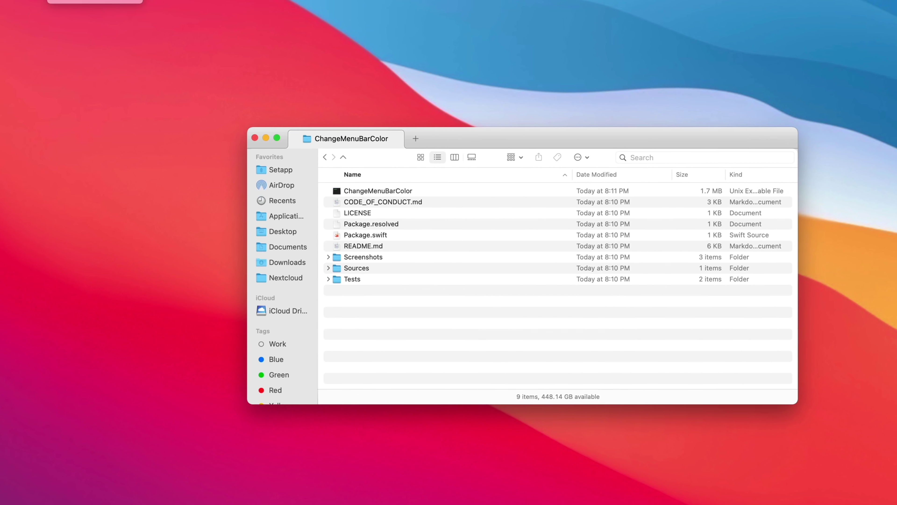
# Open a Terminal in ChangeMenuBarColor and start typing './cha' to run the tool
pyautogui.click(243, 7)
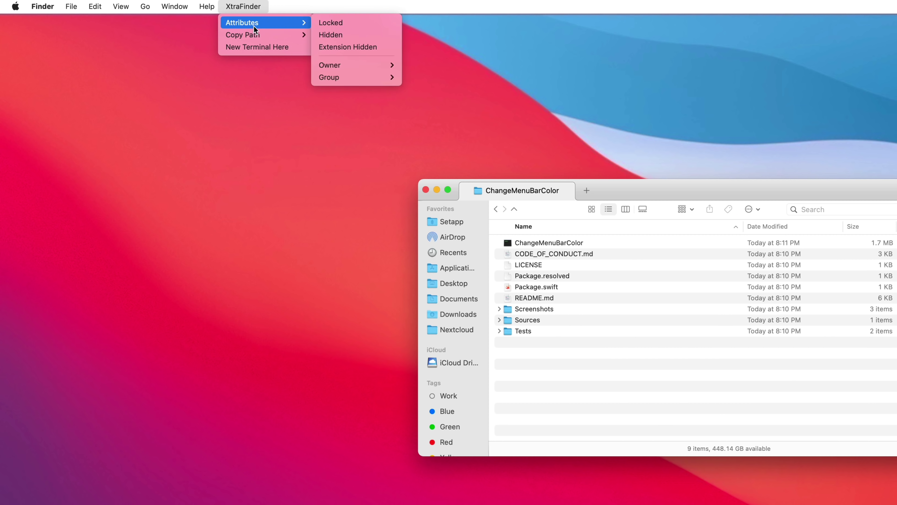
pyautogui.click(258, 47)
pyautogui.write('./')
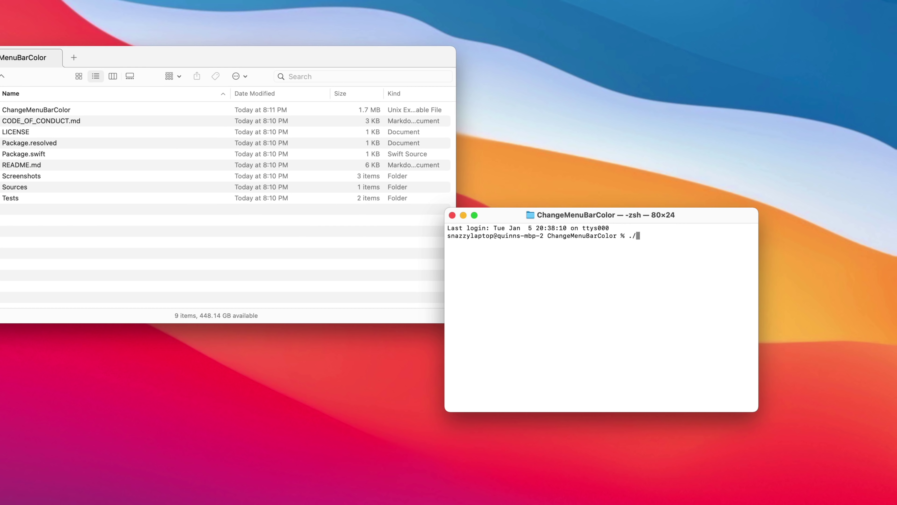
pyautogui.write('cha')
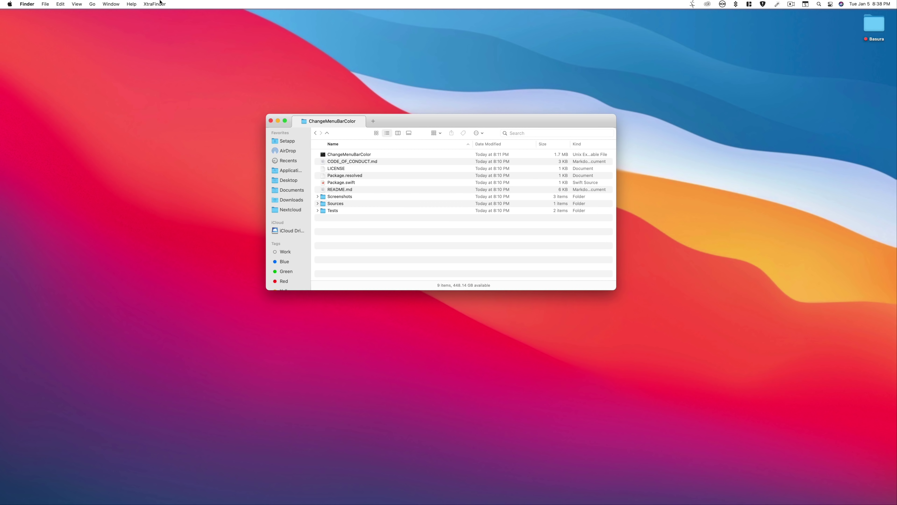
# Look over XtraFinder's Group options without changing any, then select MacForge in Applications
pyautogui.click(154, 4)
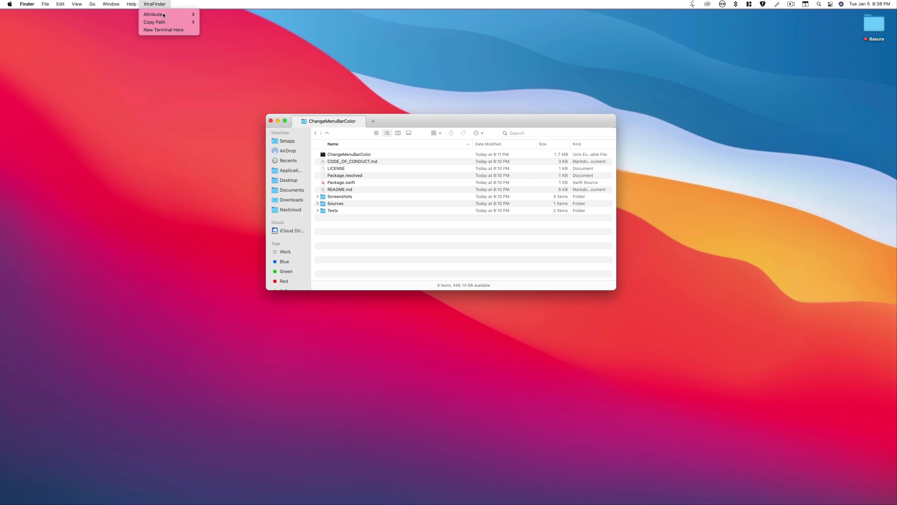
pyautogui.moveTo(164, 16)
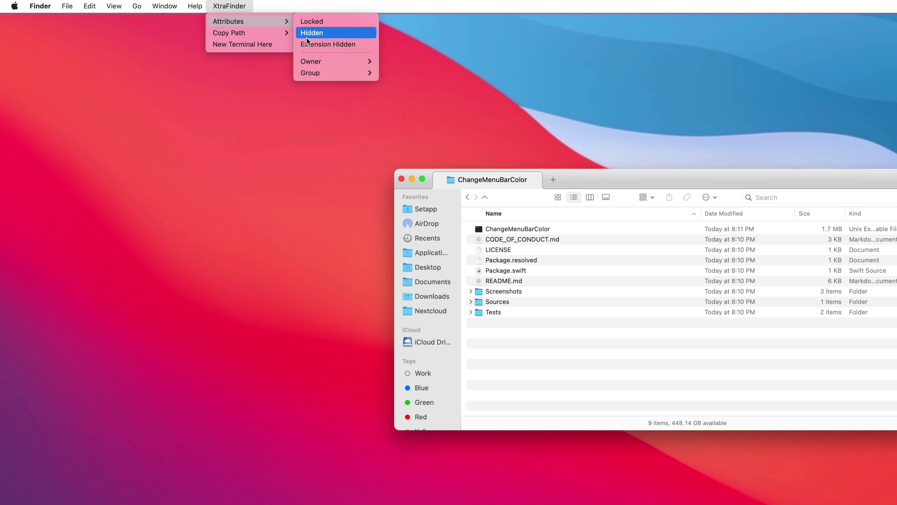
pyautogui.moveTo(212, 43)
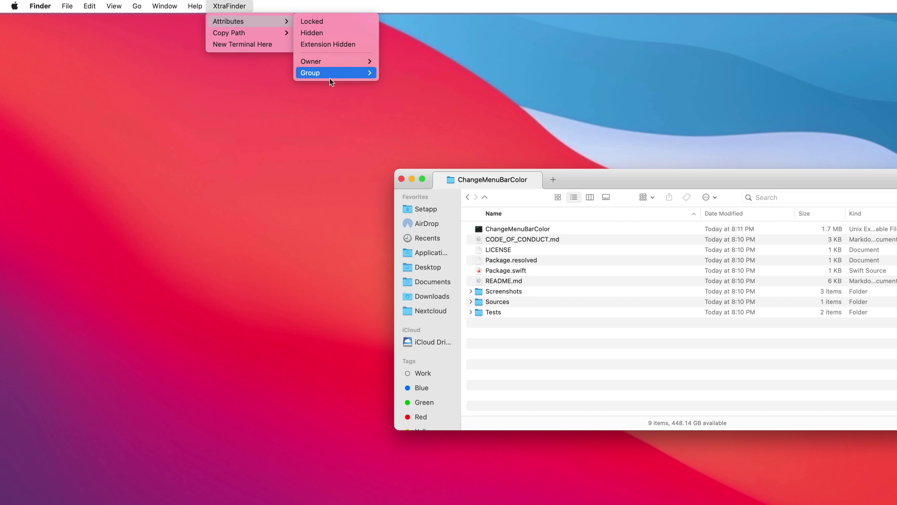
pyautogui.moveTo(329, 74)
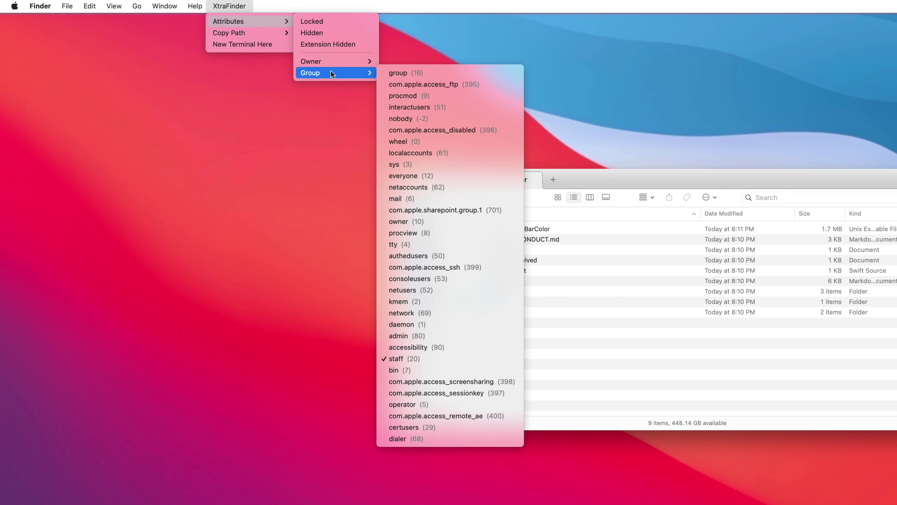
pyautogui.click(593, 67)
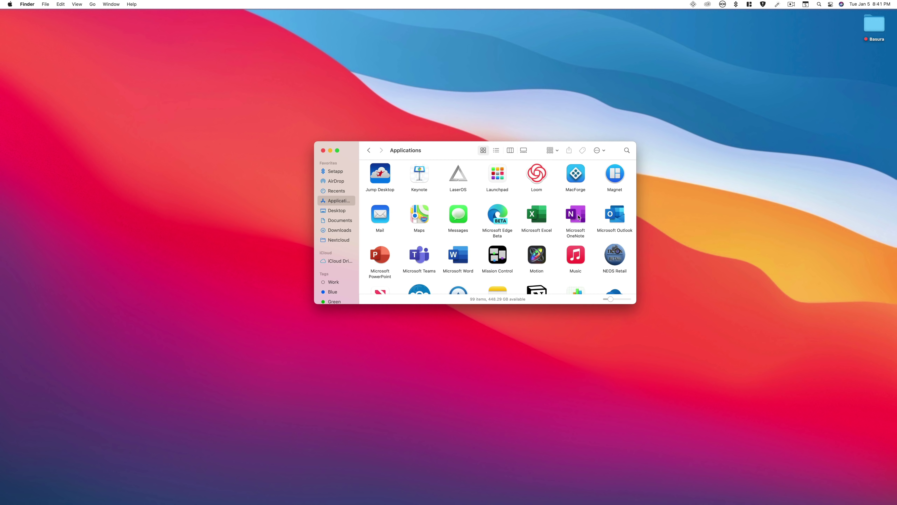
pyautogui.click(578, 176)
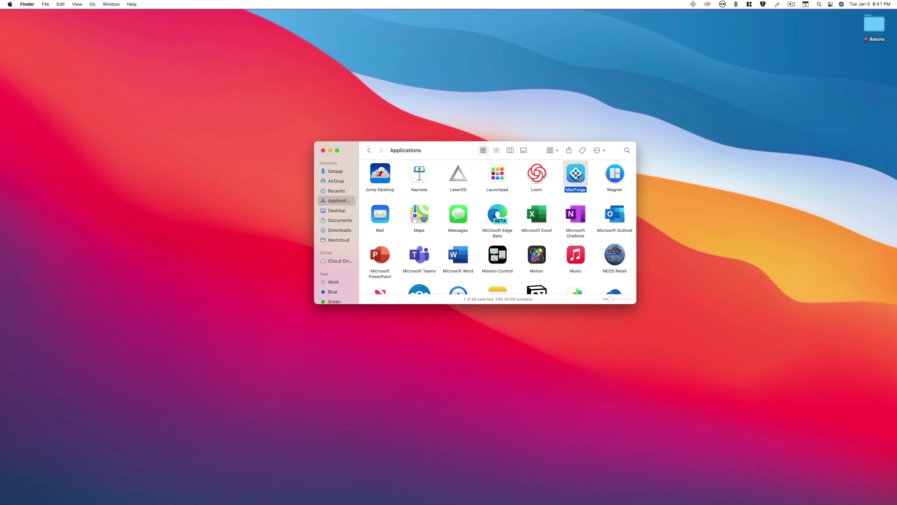
# Launch MacForge and scroll up and down through its Featured plugins list
pyautogui.doubleClick(576, 174)
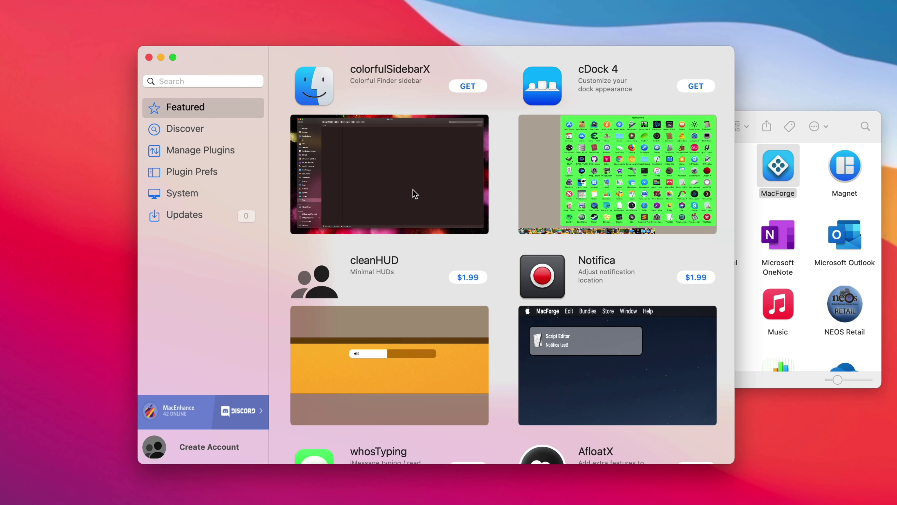
pyautogui.scroll(-7, 415, 194)
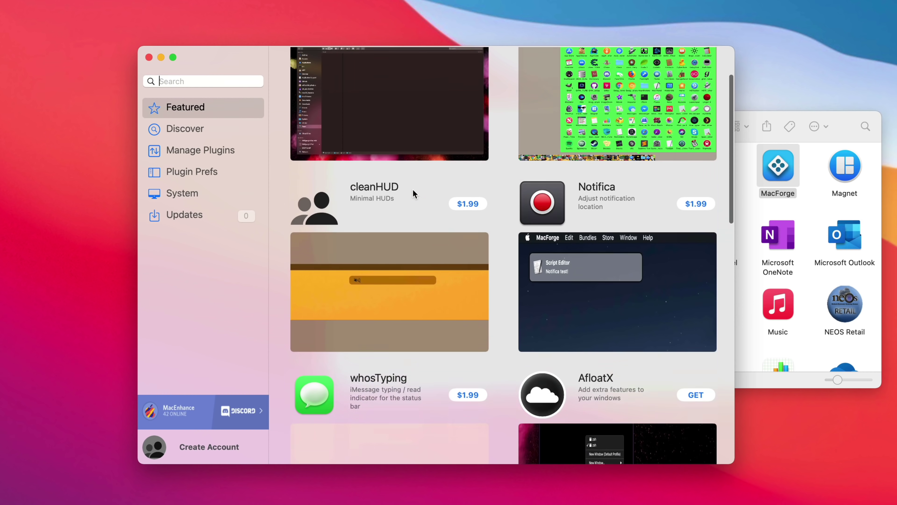
pyautogui.scroll(-3, 415, 194)
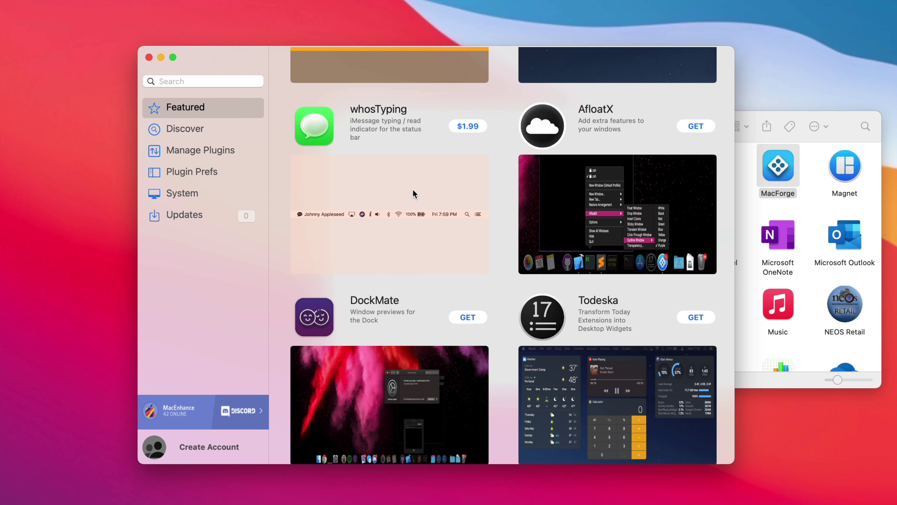
pyautogui.scroll(-12, 415, 194)
pyautogui.scroll(7, 415, 191)
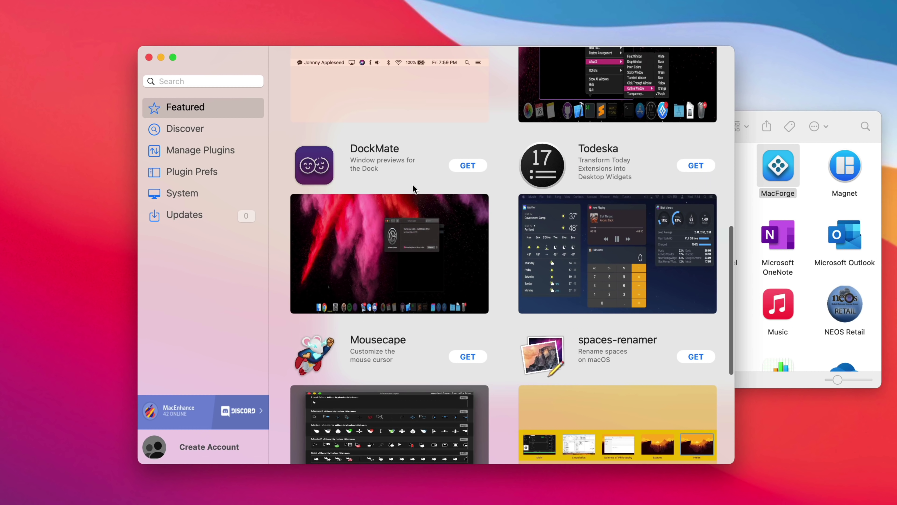
pyautogui.scroll(4, 415, 190)
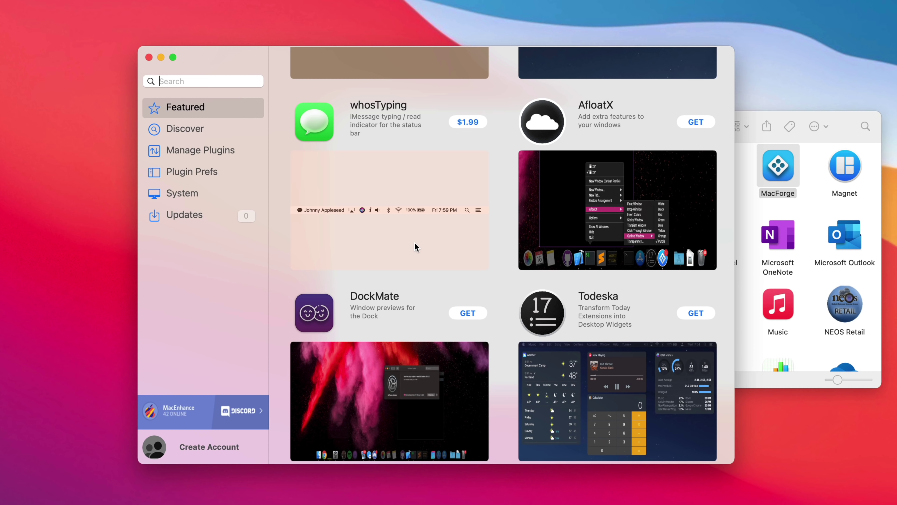
pyautogui.scroll(-10, 416, 247)
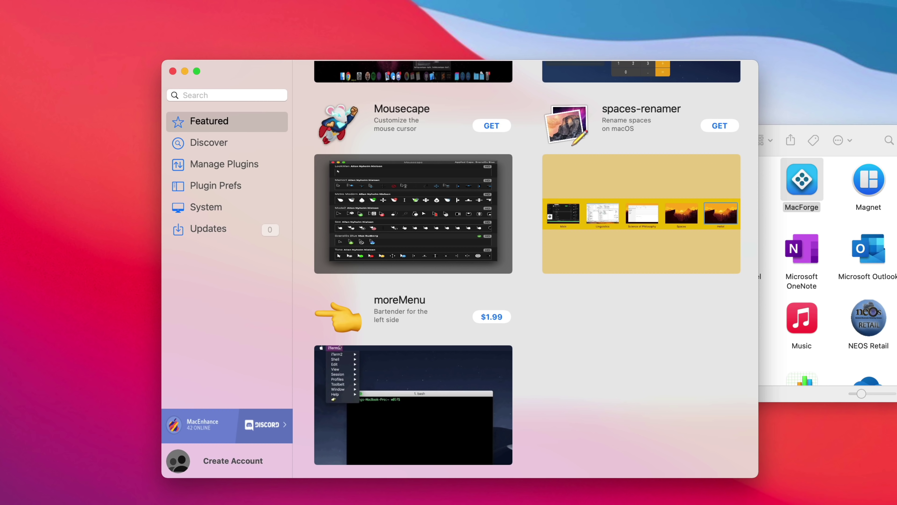
pyautogui.scroll(15, 411, 285)
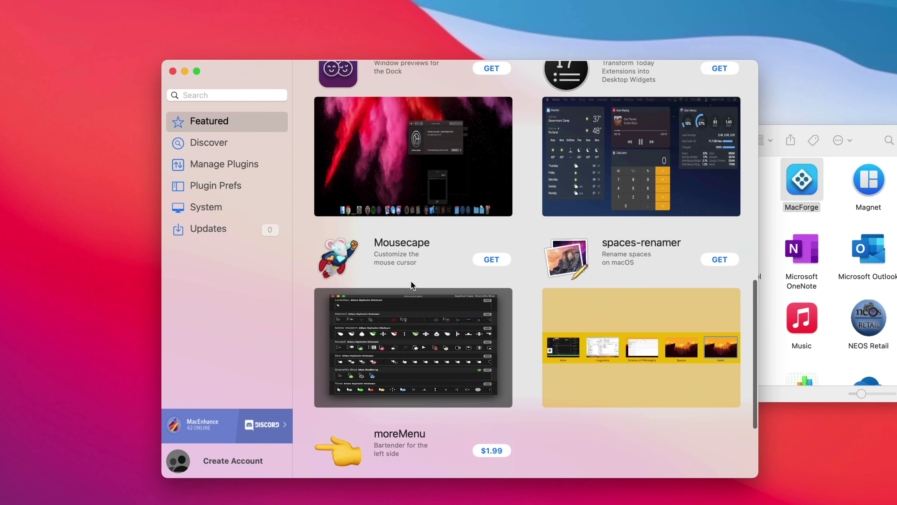
pyautogui.scroll(5, 411, 281)
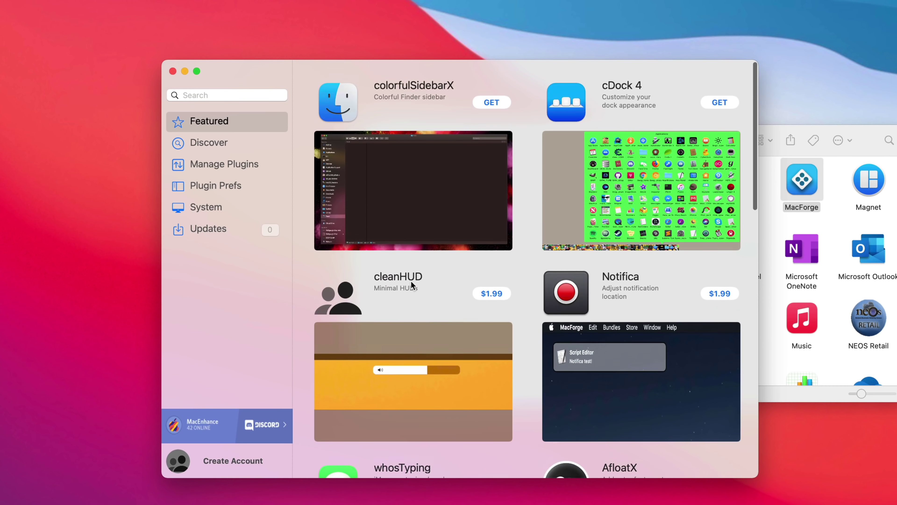
# Install the colorfulSidebarX plugin and reveal its bundle in the Plugins folder
pyautogui.click(429, 171)
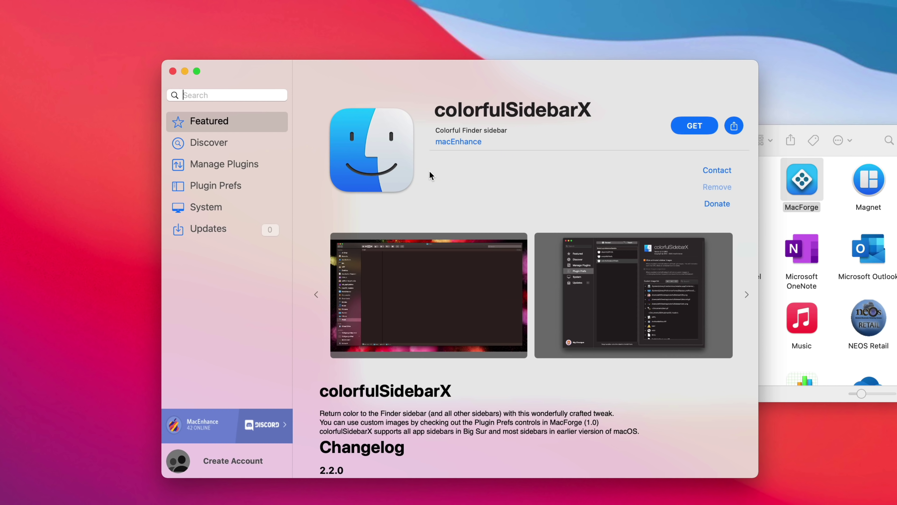
pyautogui.click(696, 125)
pyautogui.click(690, 127)
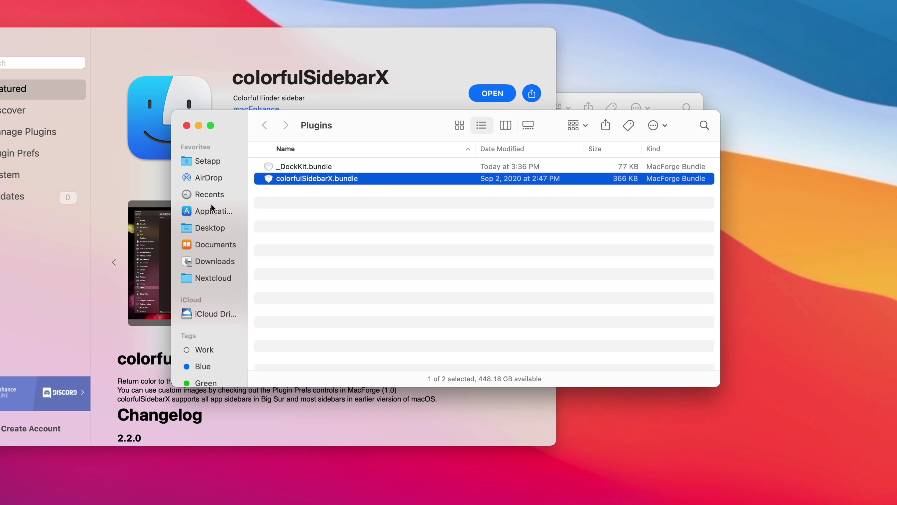
# Go back to MacForge's Featured list, browse it, and deselect MacForge in Applications
pyautogui.click(26, 96)
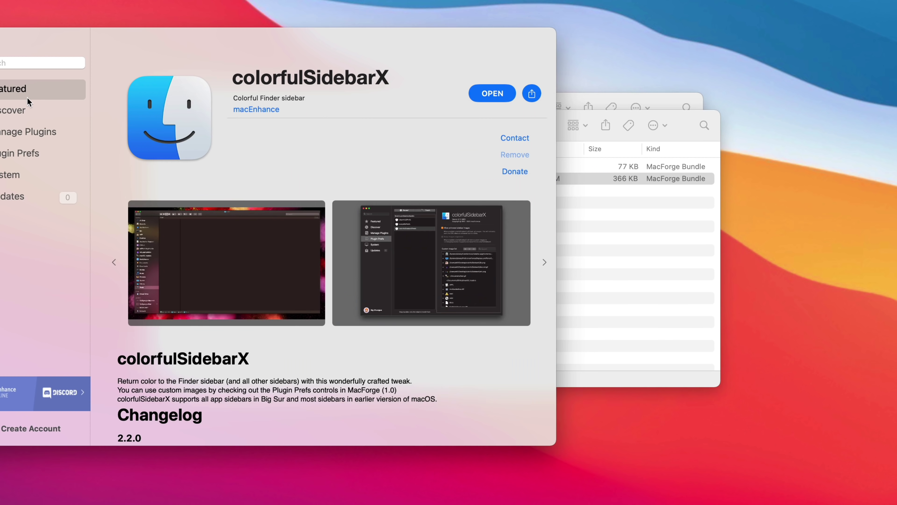
pyautogui.scroll(-5, 534, 320)
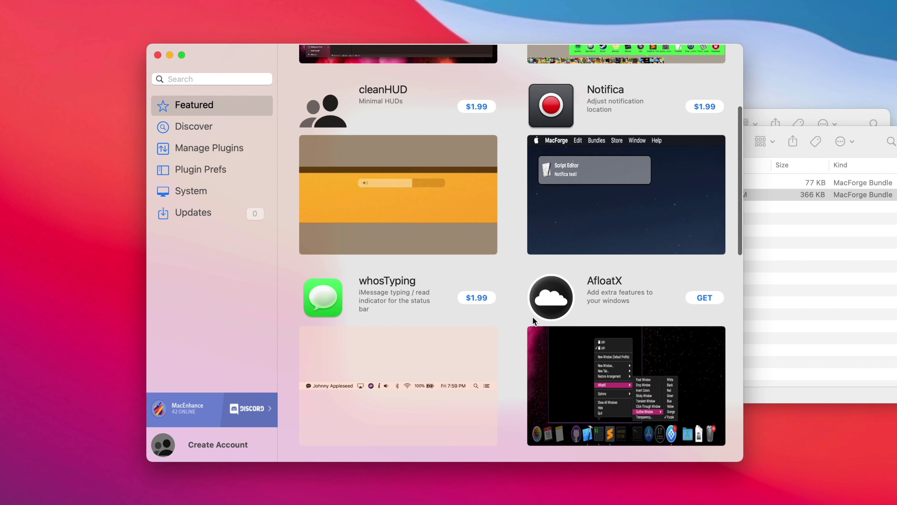
pyautogui.scroll(-10, 534, 320)
pyautogui.scroll(15, 534, 320)
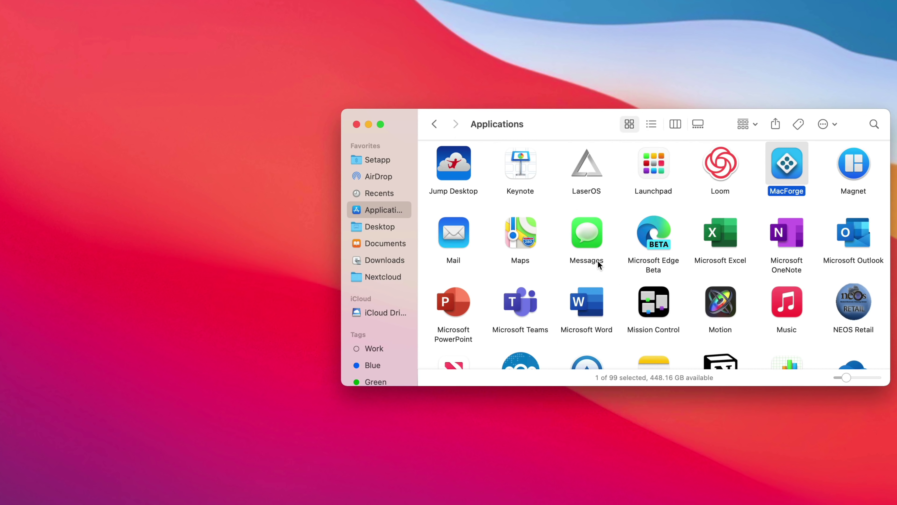
pyautogui.click(749, 200)
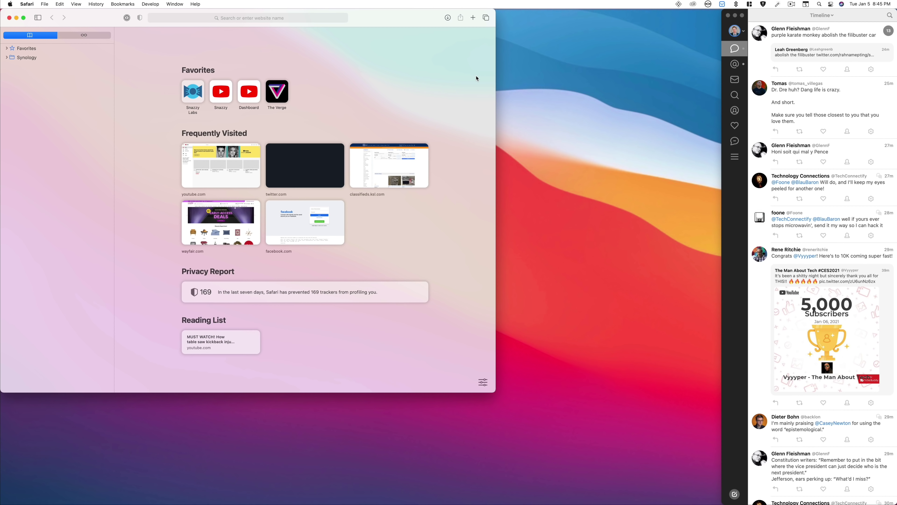
# Bring Safari's start page forward and open the Alfred launcher with Option-Space
pyautogui.moveTo(2, 177)
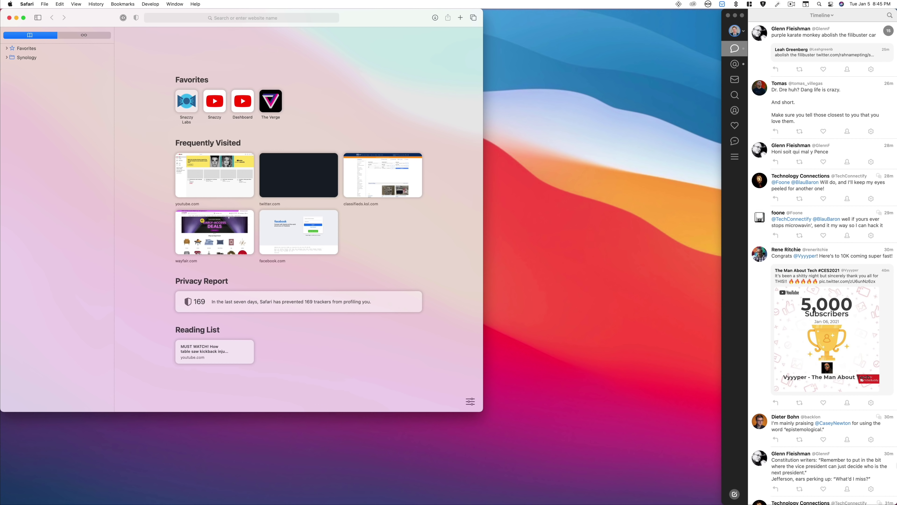
pyautogui.hotkey('alt', 'space')
# Search 'dis' in Alfred and launch Displaperture from the results
pyautogui.write('d')
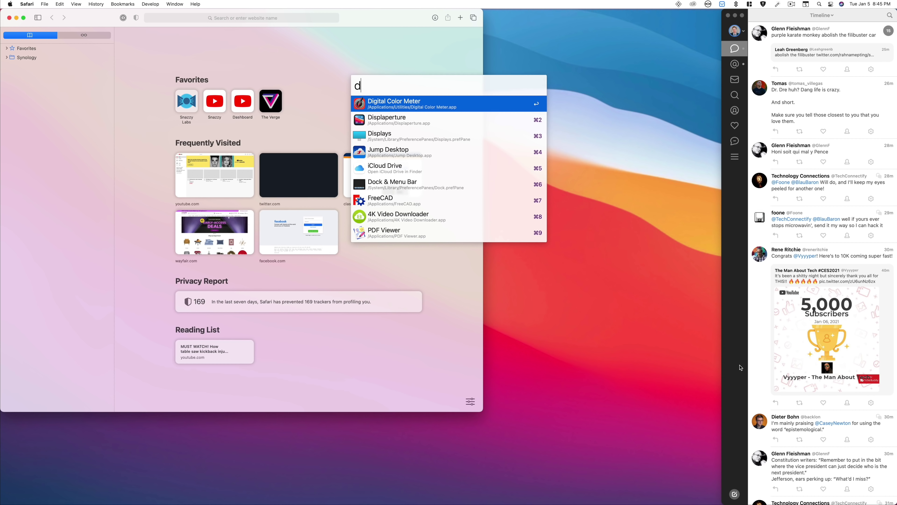
pyautogui.write('is')
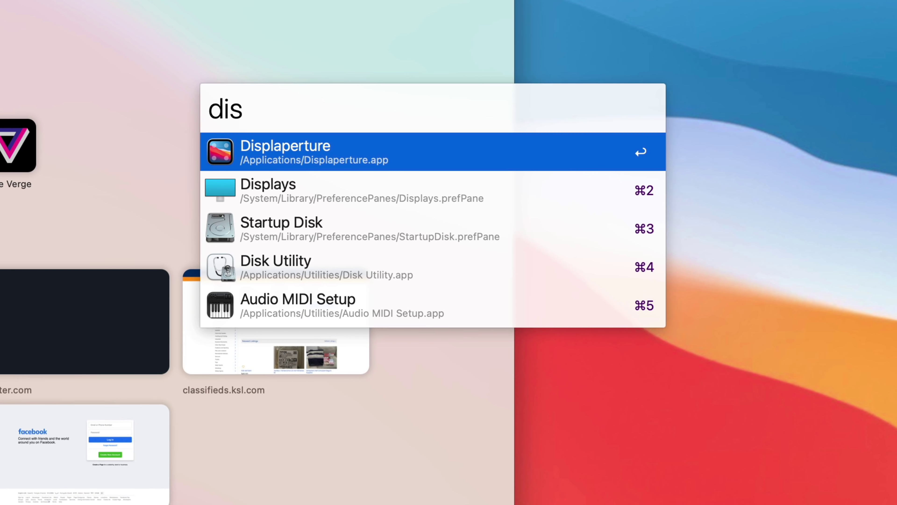
pyautogui.press('Escape')
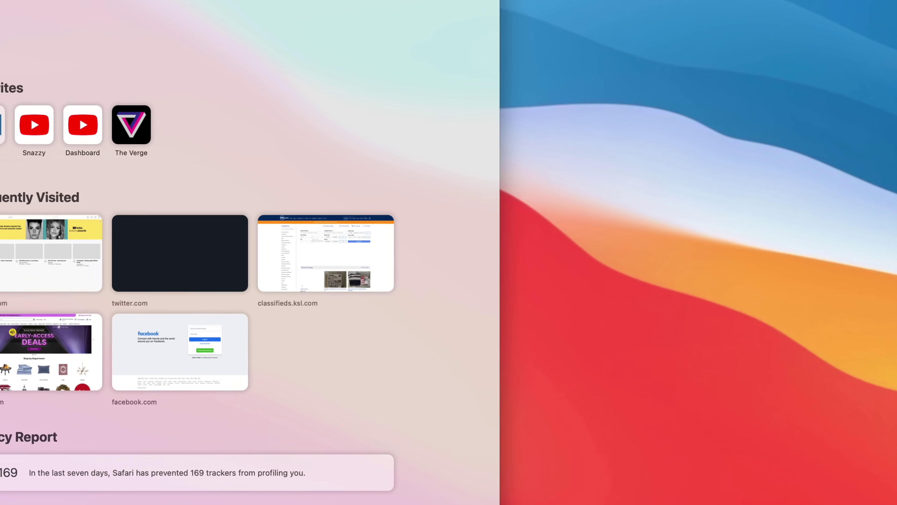
pyautogui.hotkey('alt', 'space')
pyautogui.write('dis')
pyautogui.press('Return')
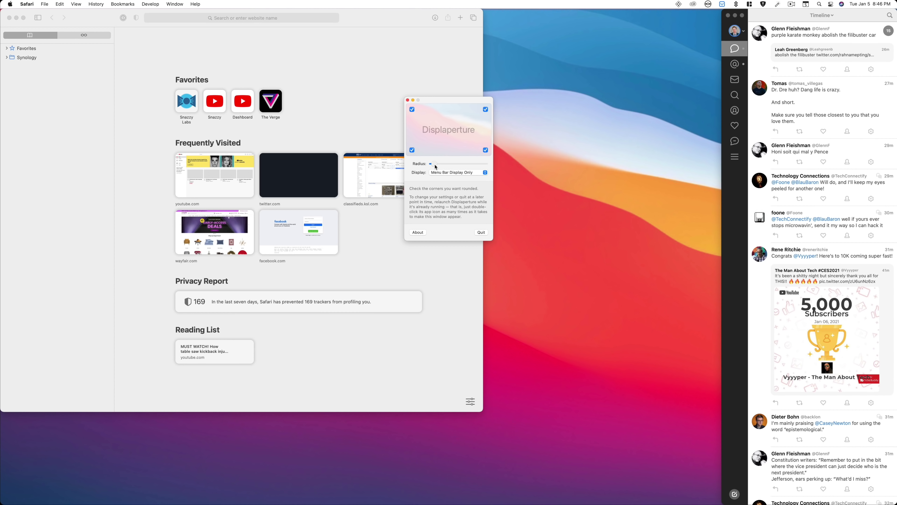
# Try a larger corner radius, keep Menu Bar Display Only, then settle on a small radius
pyautogui.moveTo(436, 166); pyautogui.dragTo(461, 170)
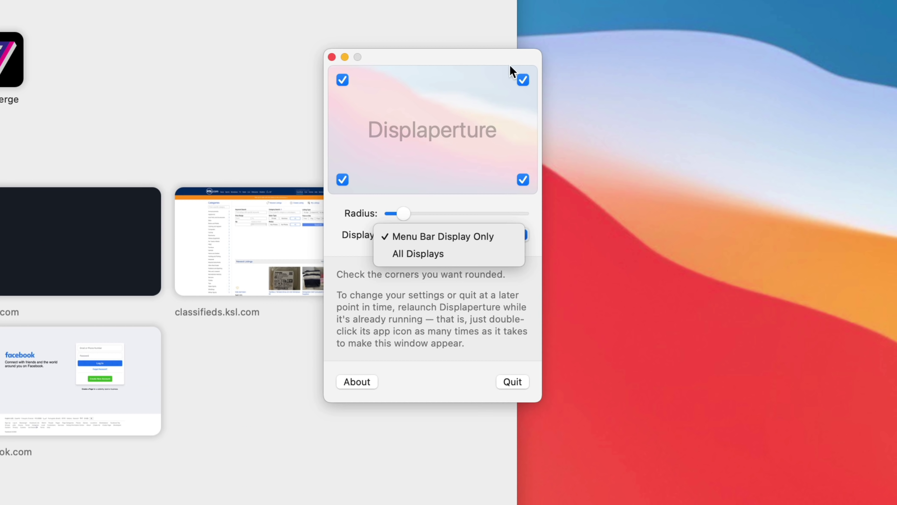
pyautogui.click(436, 111)
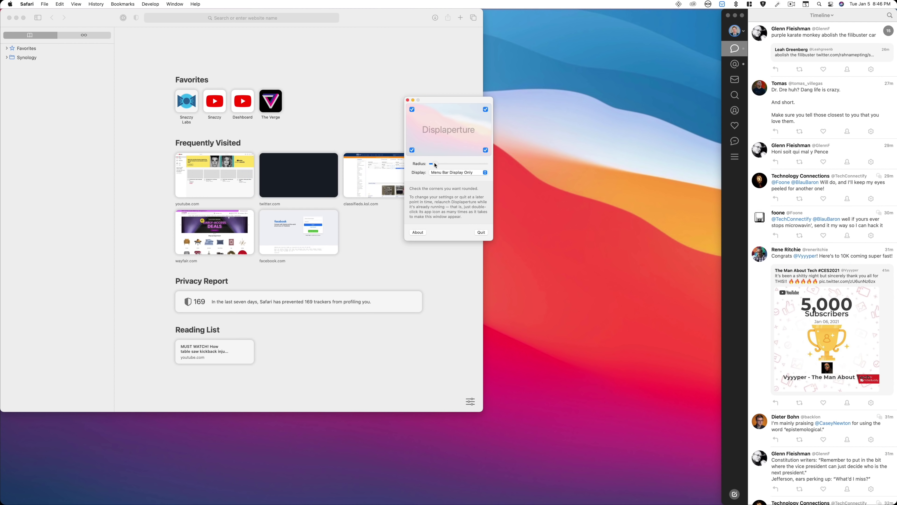
pyautogui.moveTo(435, 165); pyautogui.dragTo(434, 165)
# Dismiss Displaperture's settings window by clicking the Safari start page
pyautogui.click(408, 100)
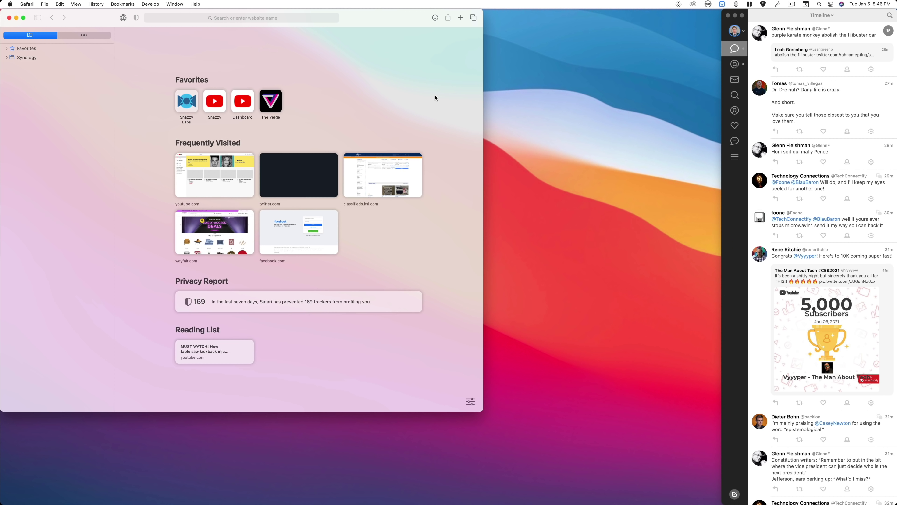